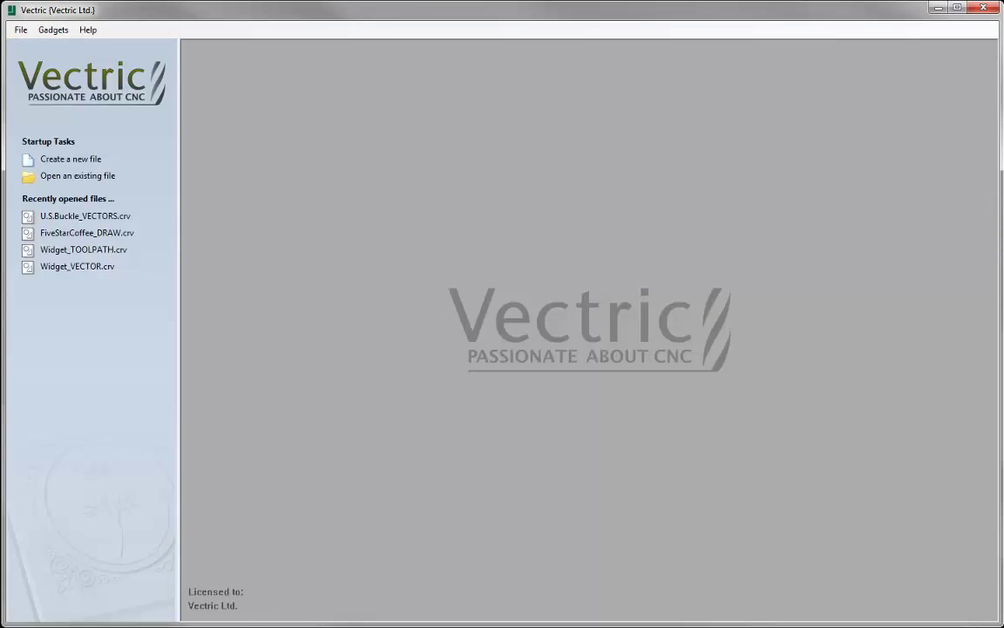
# Step: Open the existing file U.S.Buckle_VECTORS.crv from the U.S.Buckle_FILES folder
pyautogui.click(89, 177)
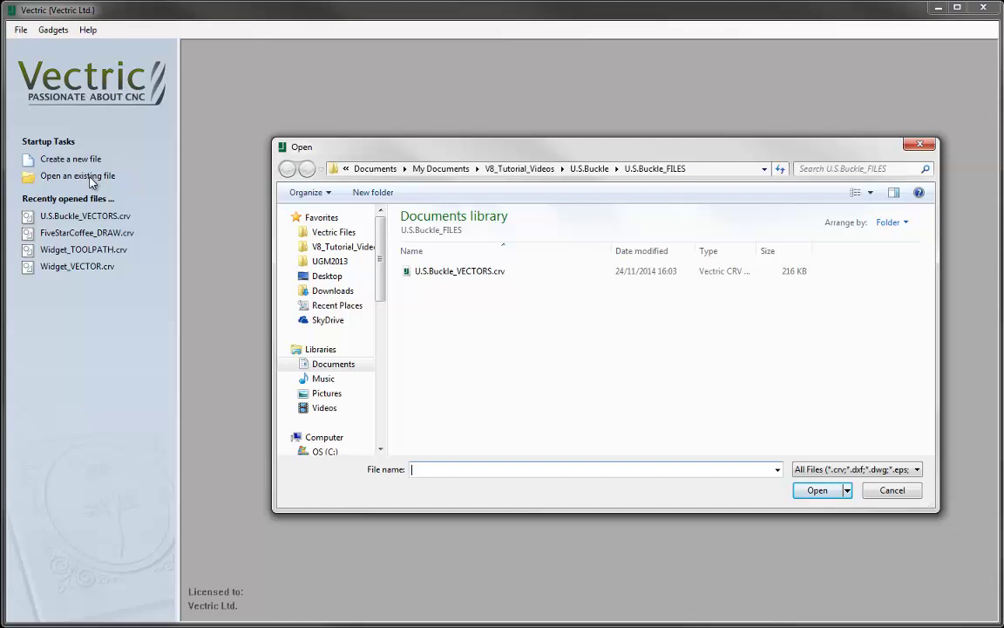
pyautogui.click(462, 273)
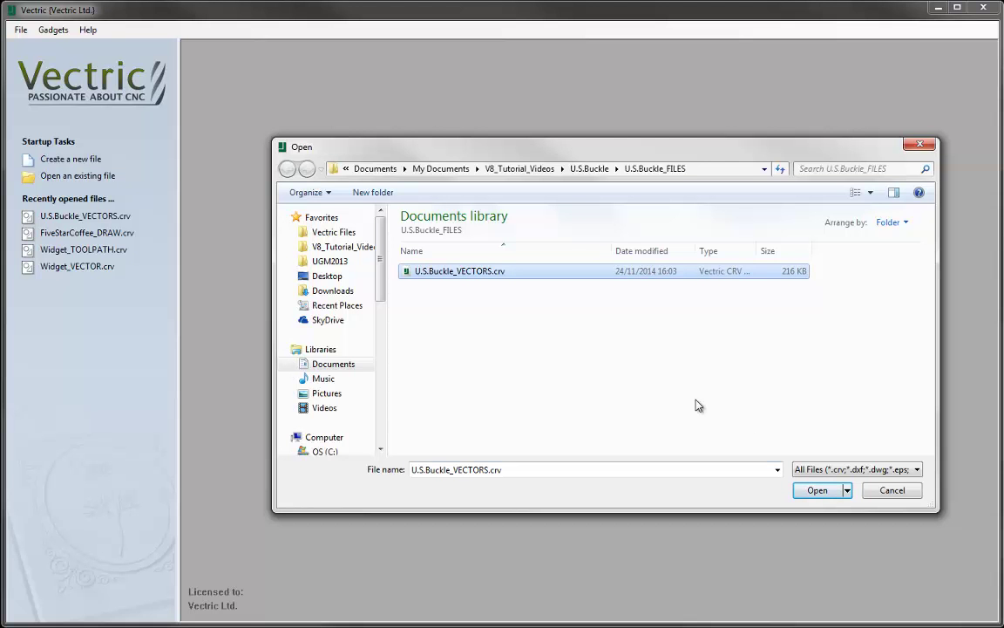
pyautogui.click(820, 490)
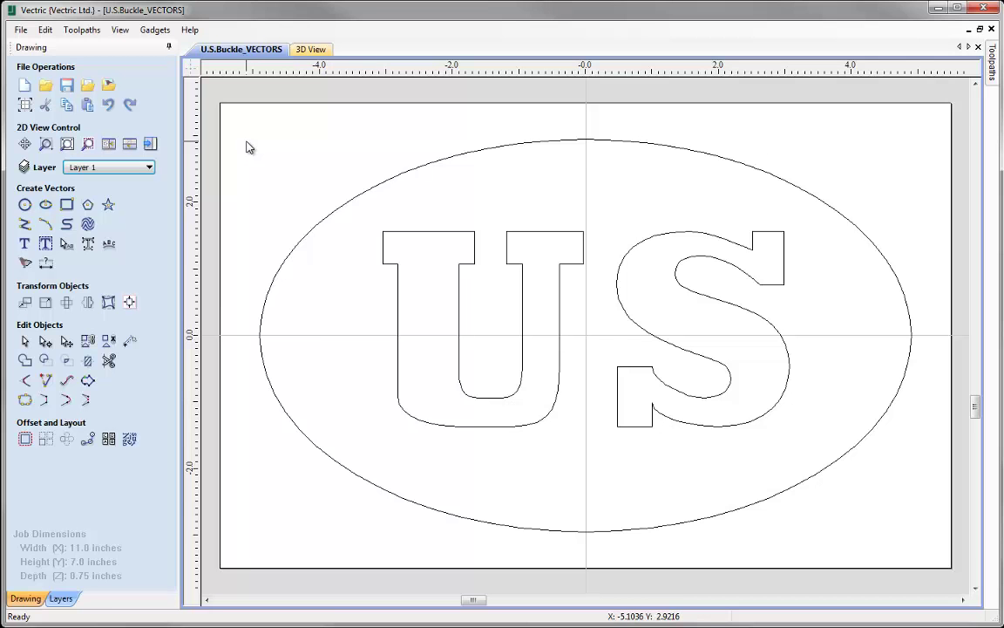
# Step: Resize all the buckle vectors together to 10 inches wide by 6 inches high, with the X and Y scaling unlinked
pyautogui.moveTo(233, 116); pyautogui.dragTo(311, 331)
pyautogui.moveTo(724, 552); pyautogui.dragTo(950, 565)
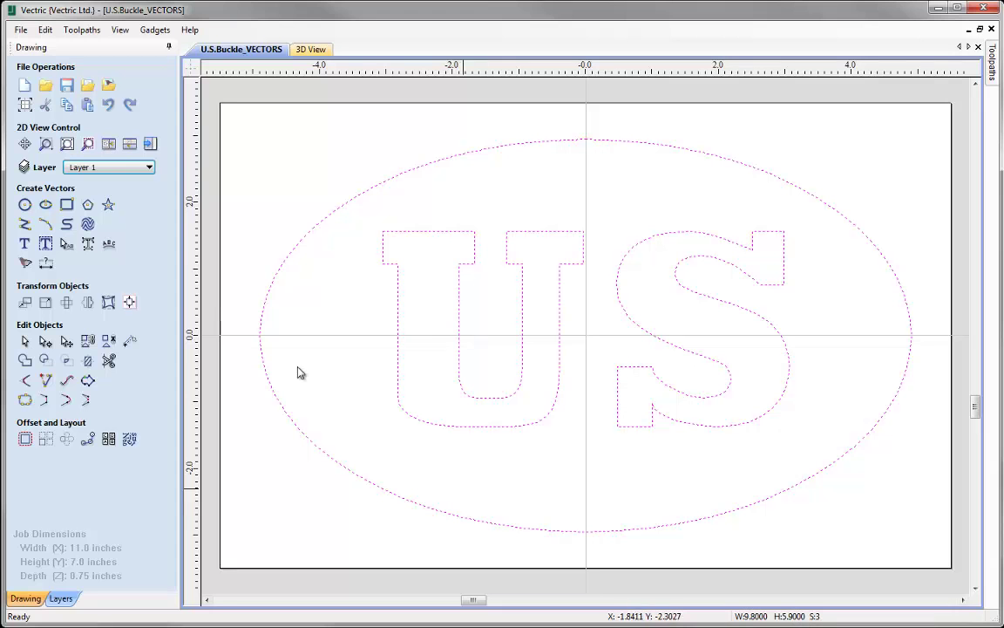
pyautogui.click(47, 301)
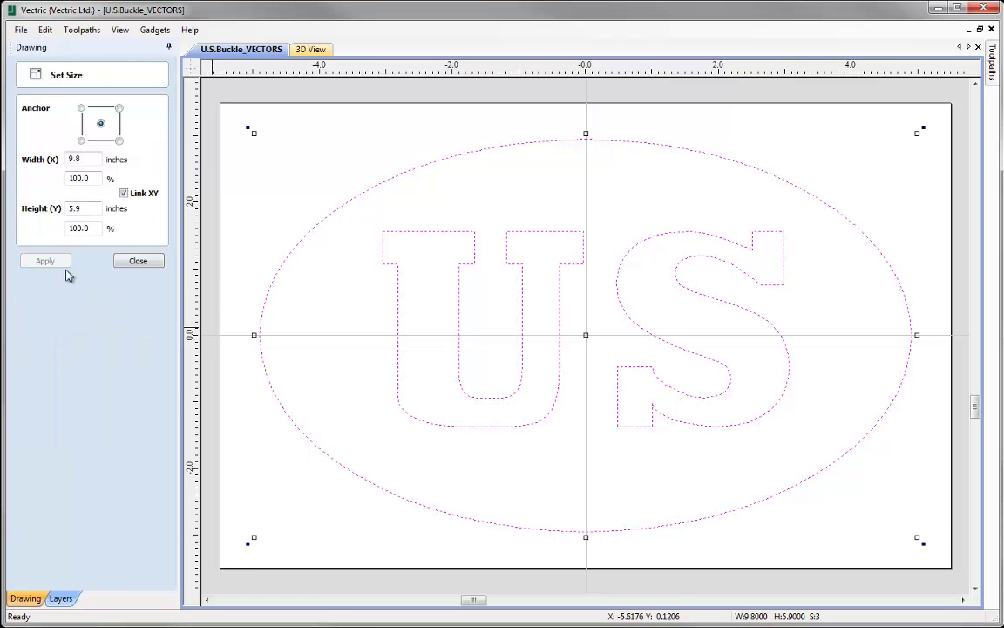
pyautogui.moveTo(87, 160); pyautogui.dragTo(67, 164)
pyautogui.write('10')
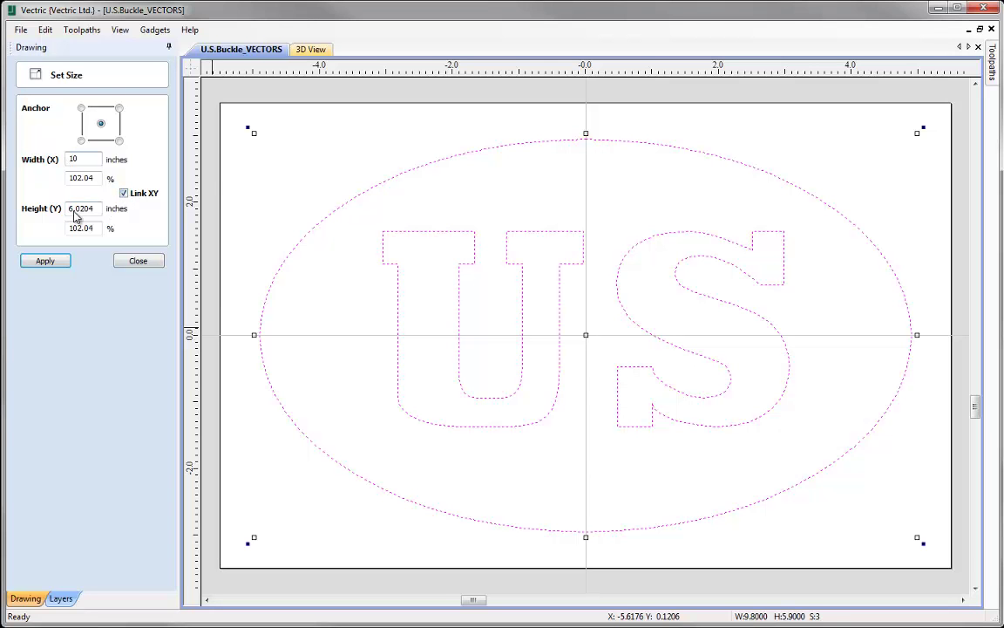
pyautogui.click(125, 194)
pyautogui.press('Tab')
pyautogui.write('6')
pyautogui.click(37, 259)
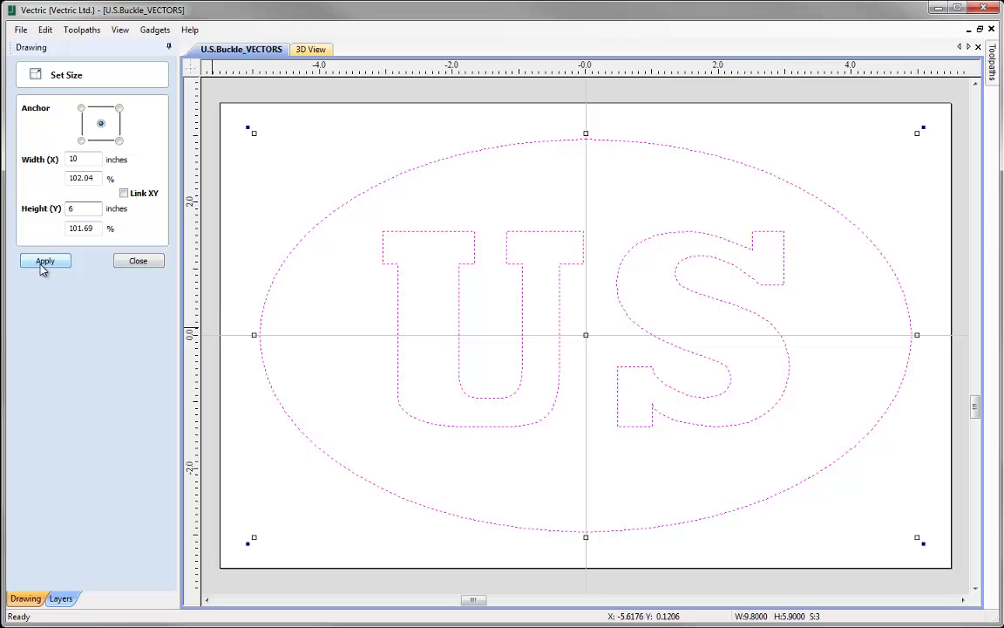
pyautogui.click(41, 262)
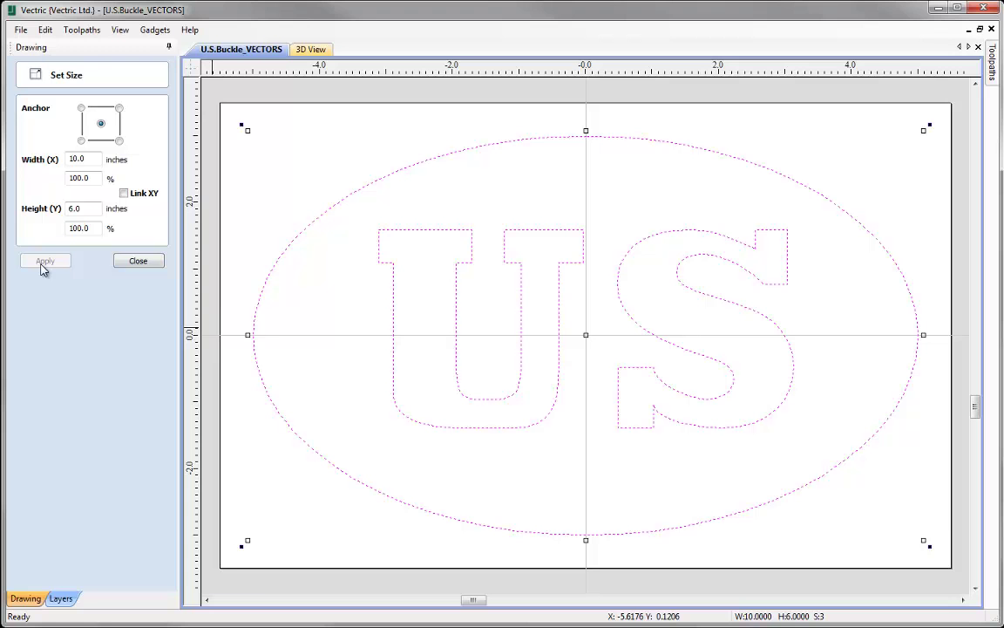
pyautogui.click(136, 261)
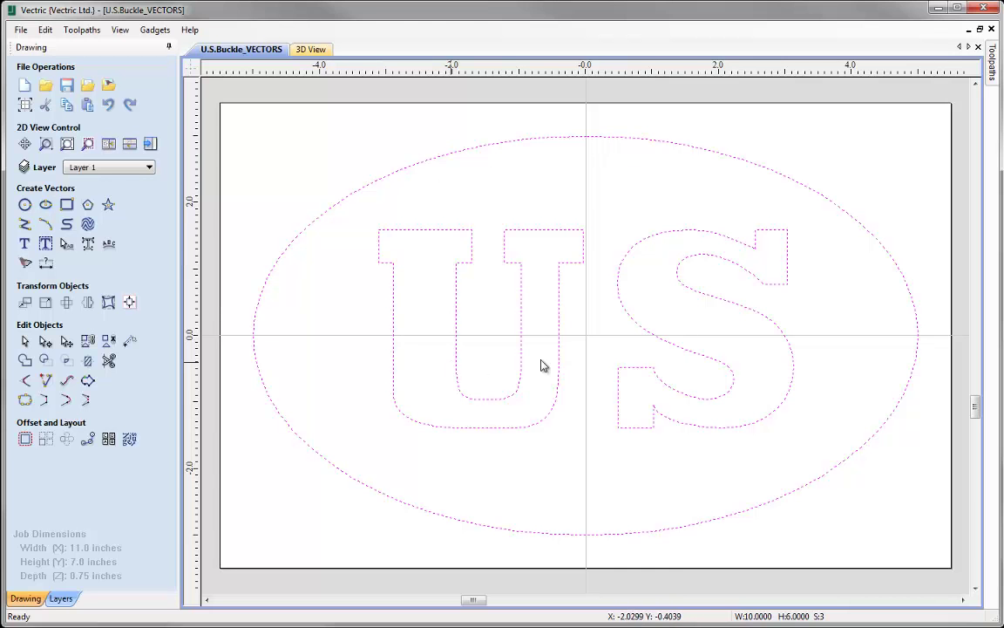
# Step: Offset the outer oval inwards by 0.35 inches, without sharp corners and without selecting the new vector
pyautogui.click(671, 180)
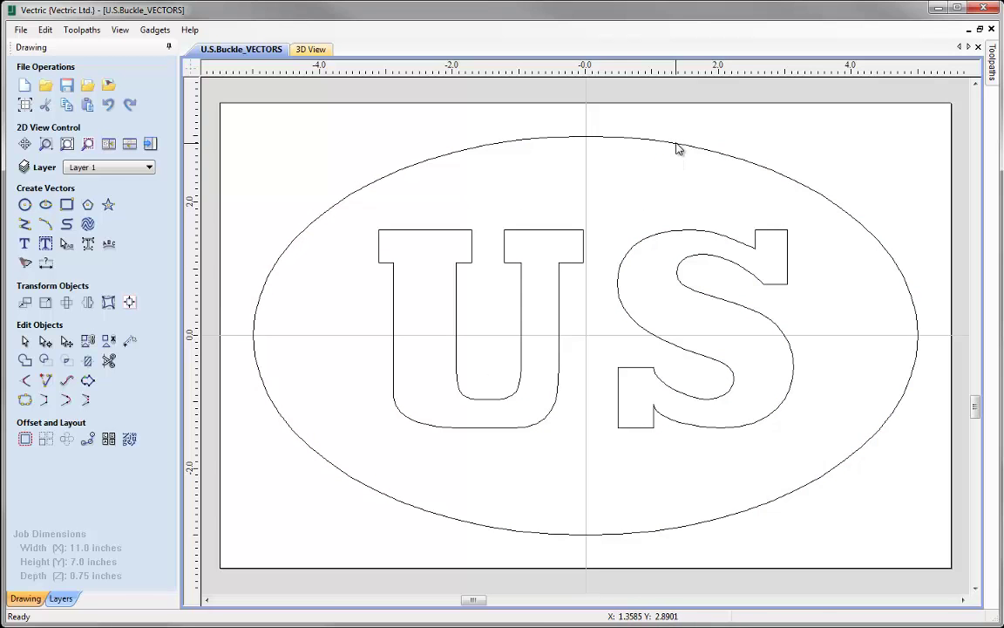
pyautogui.click(679, 148)
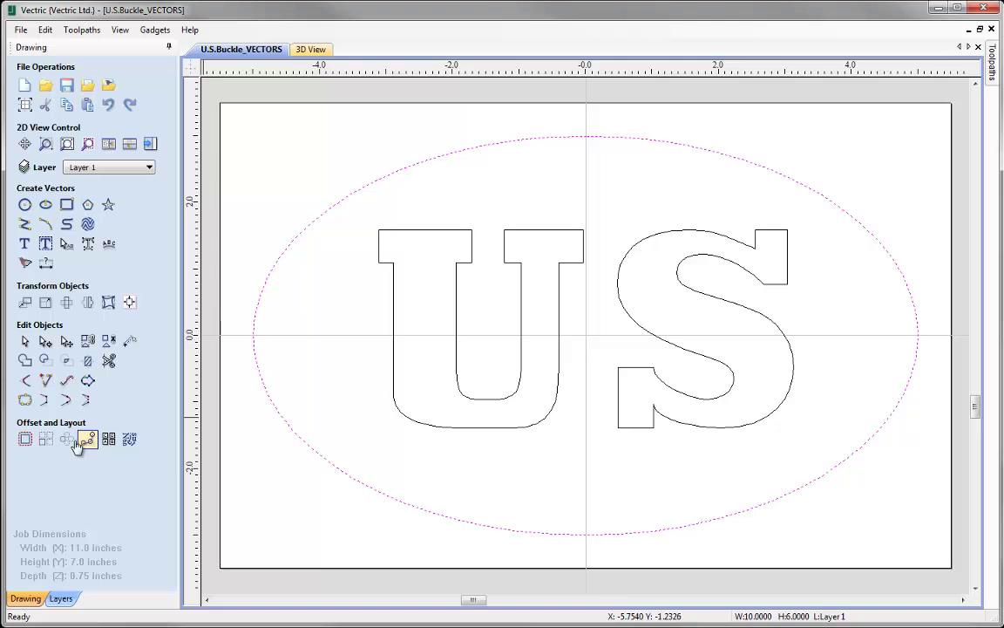
pyautogui.click(25, 440)
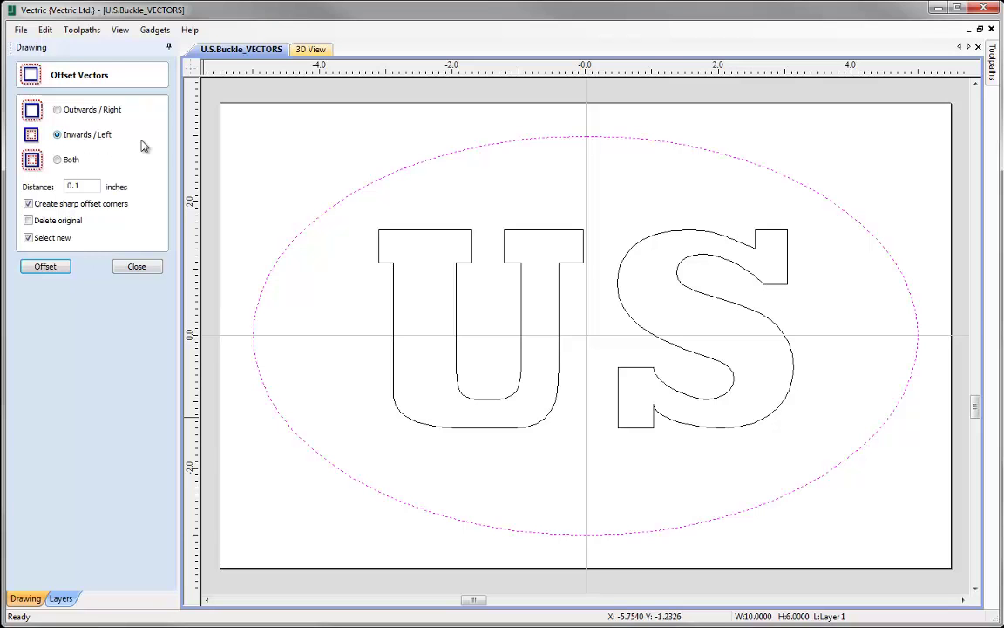
pyautogui.doubleClick(84, 185)
pyautogui.write('0.35')
pyautogui.click(28, 203)
pyautogui.click(28, 237)
pyautogui.click(46, 267)
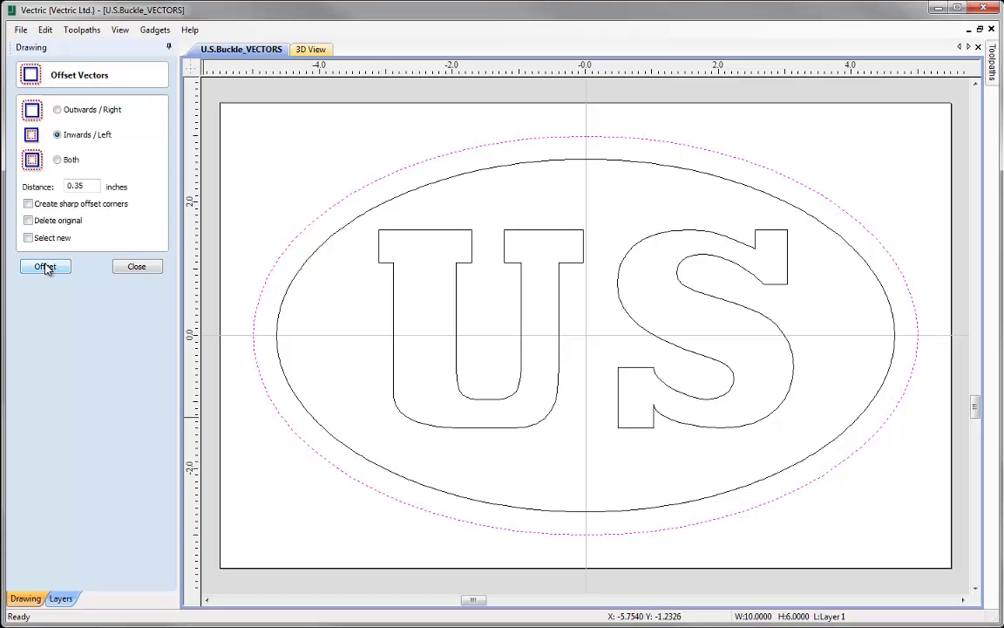
pyautogui.click(131, 268)
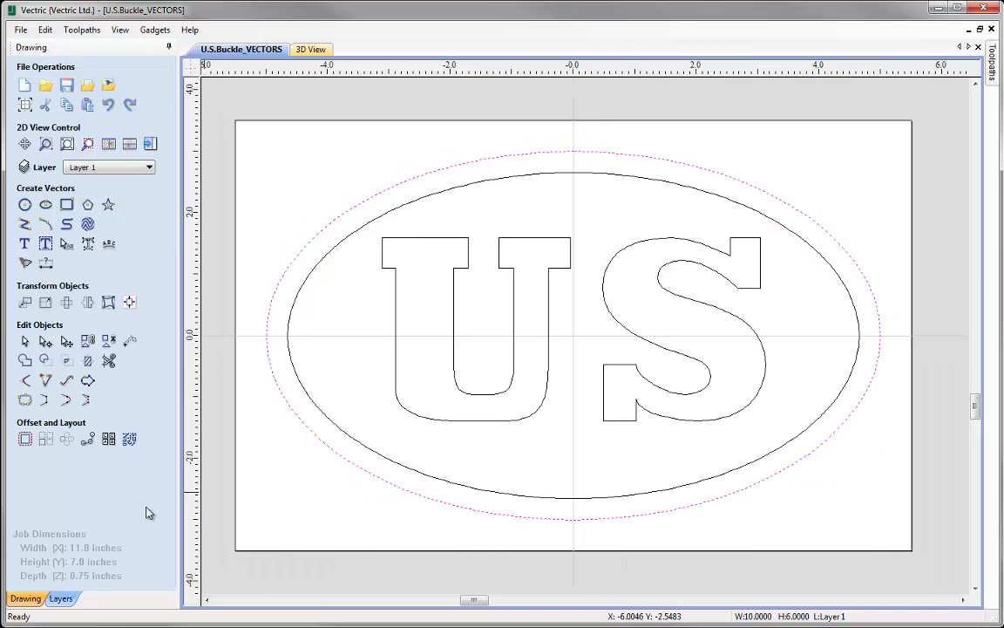
pyautogui.click(302, 473)
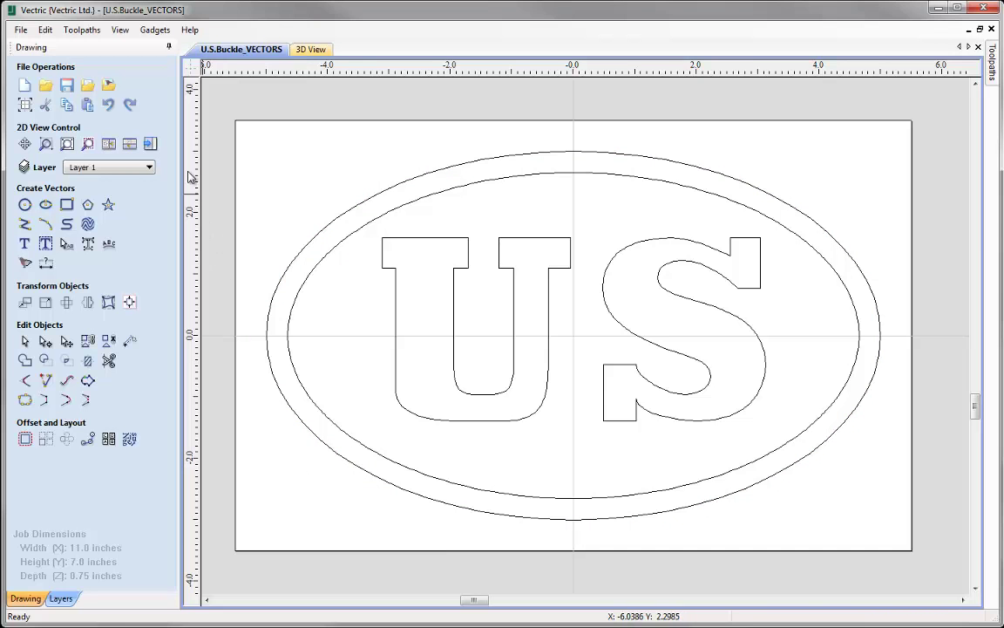
# Step: Configure the toolpath material setup with a thickness of 0.75 inches and the XY datum at the material's lower-left corner
pyautogui.click(150, 145)
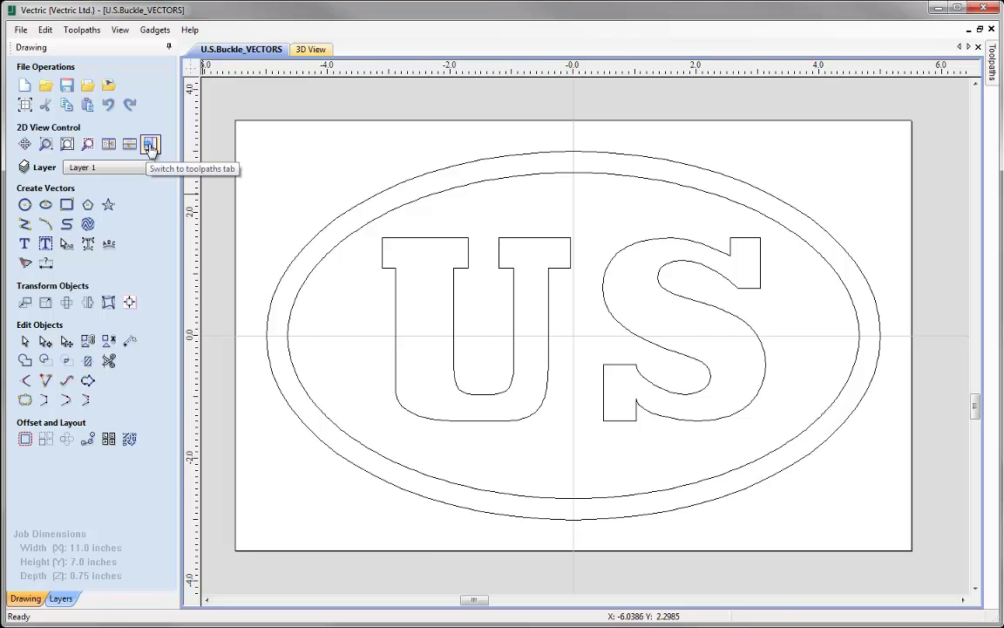
pyautogui.click(150, 145)
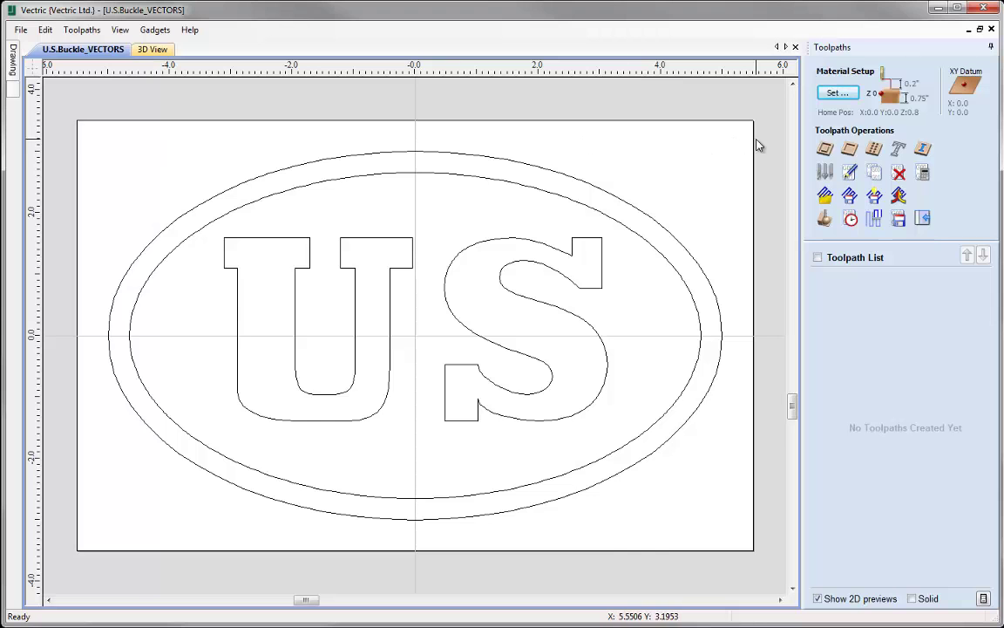
pyautogui.click(834, 94)
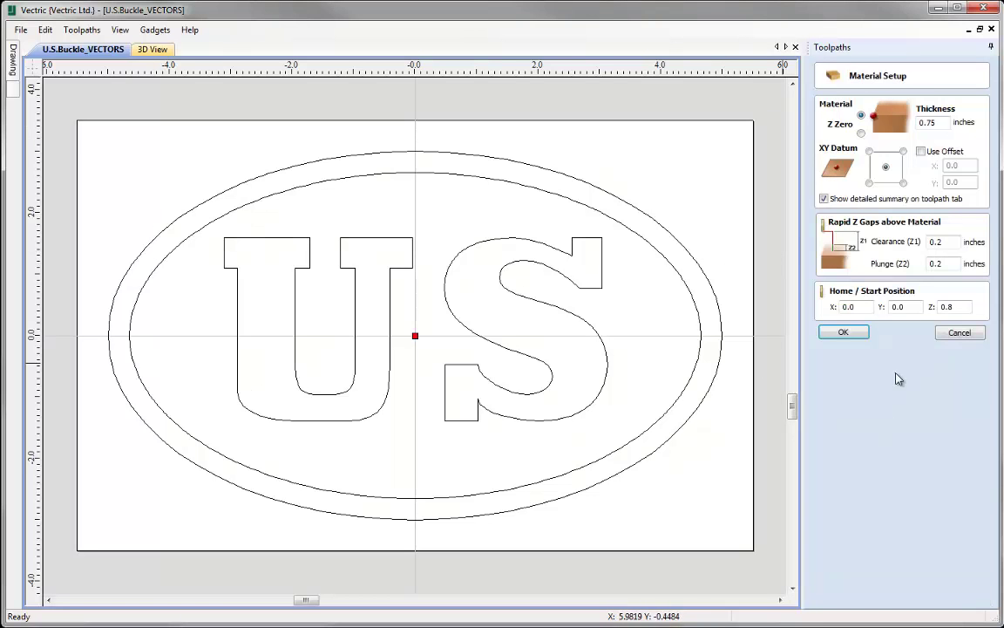
pyautogui.click(928, 122)
pyautogui.write('0.75')
pyautogui.click(869, 183)
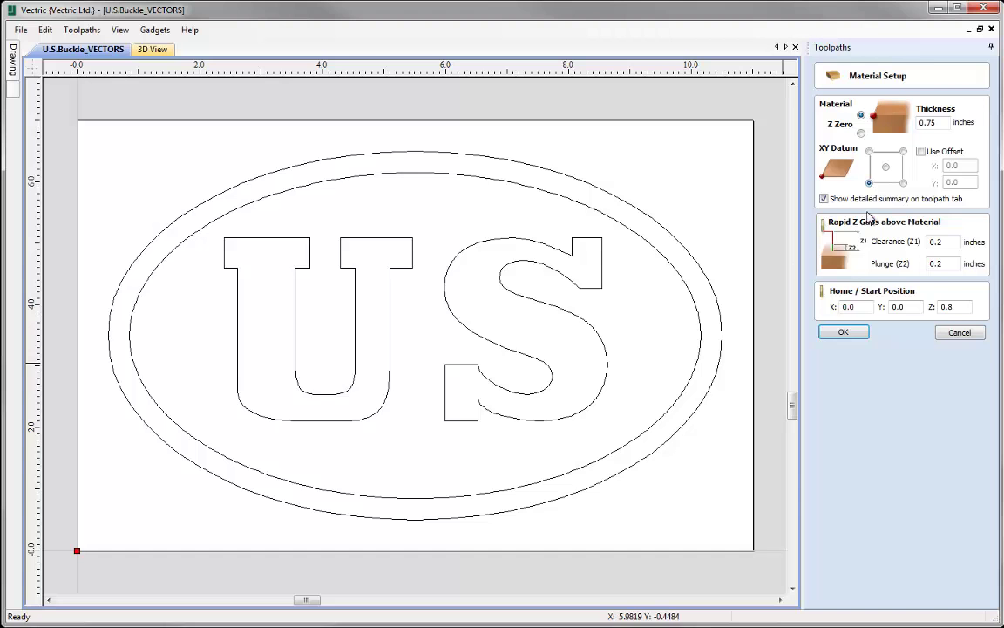
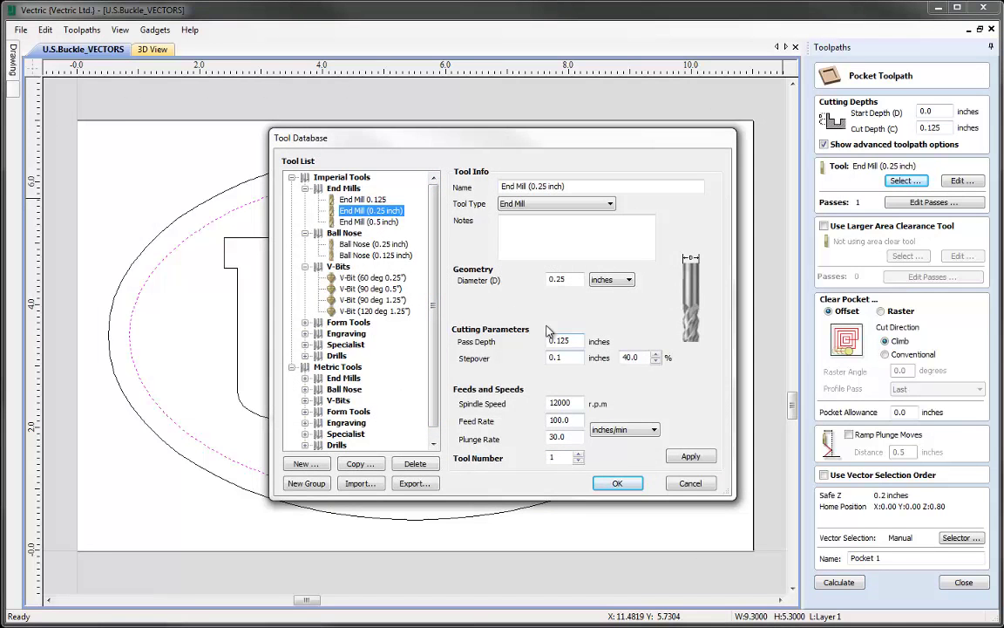
# Step: Calculate a 0.125-inch-deep pocket toolpath for the inner oval with the 0.25 inch End Mill, named "Pocket inner oval"
pyautogui.click(609, 487)
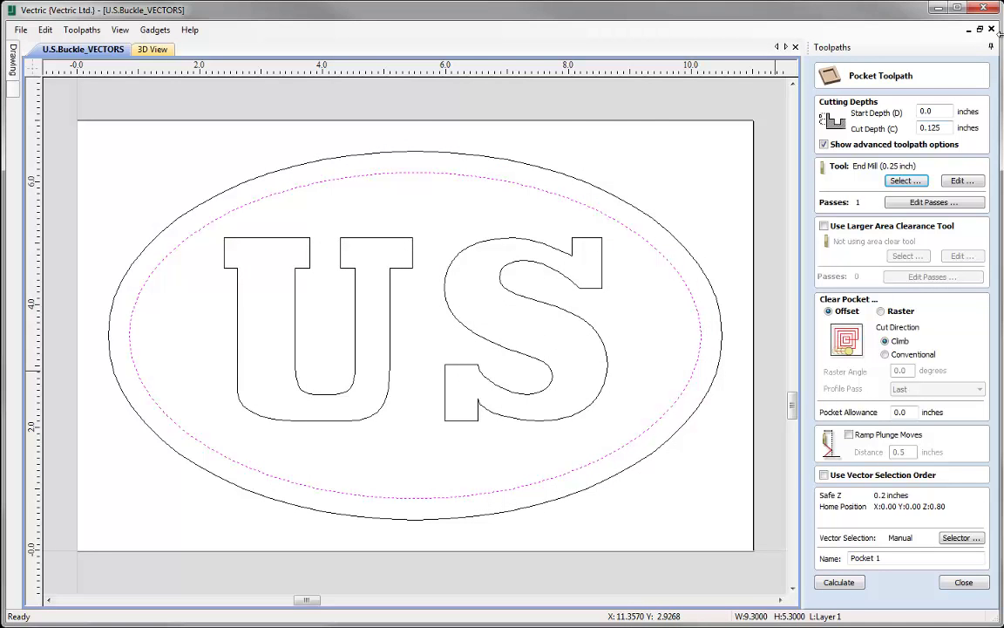
pyautogui.click(959, 181)
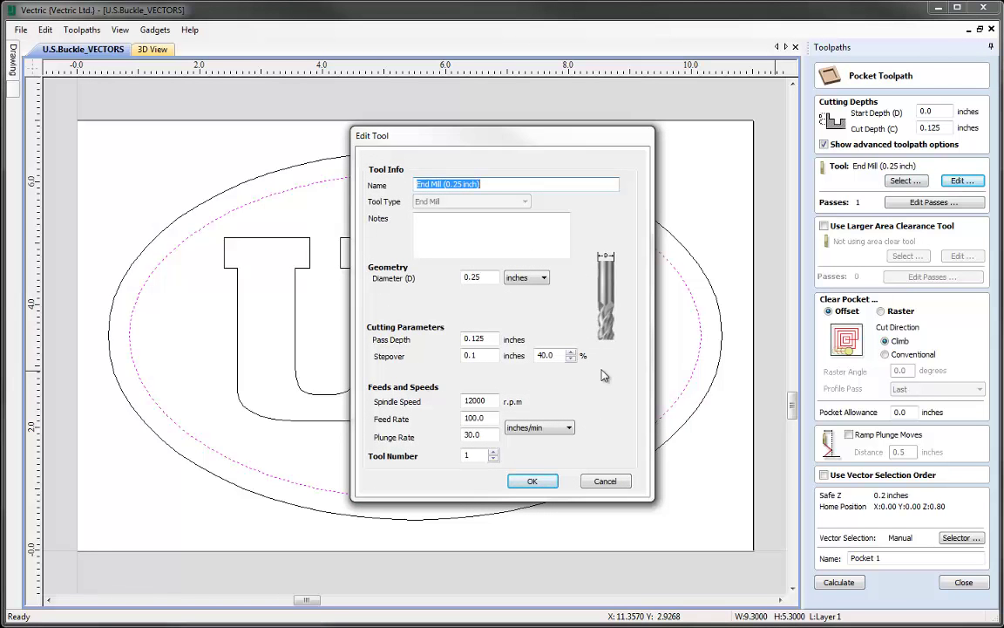
pyautogui.click(533, 482)
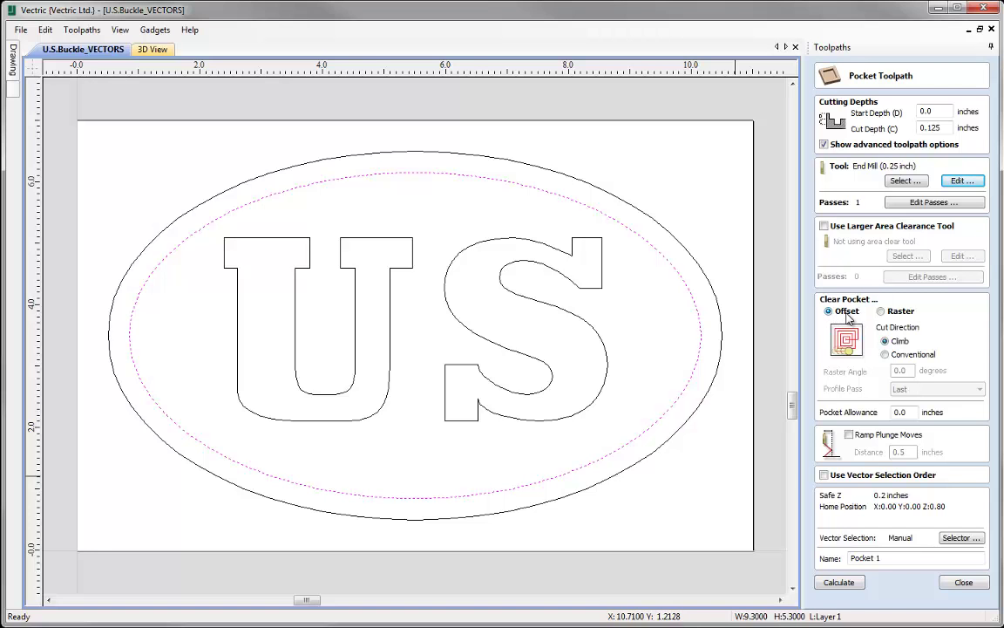
pyautogui.click(893, 561)
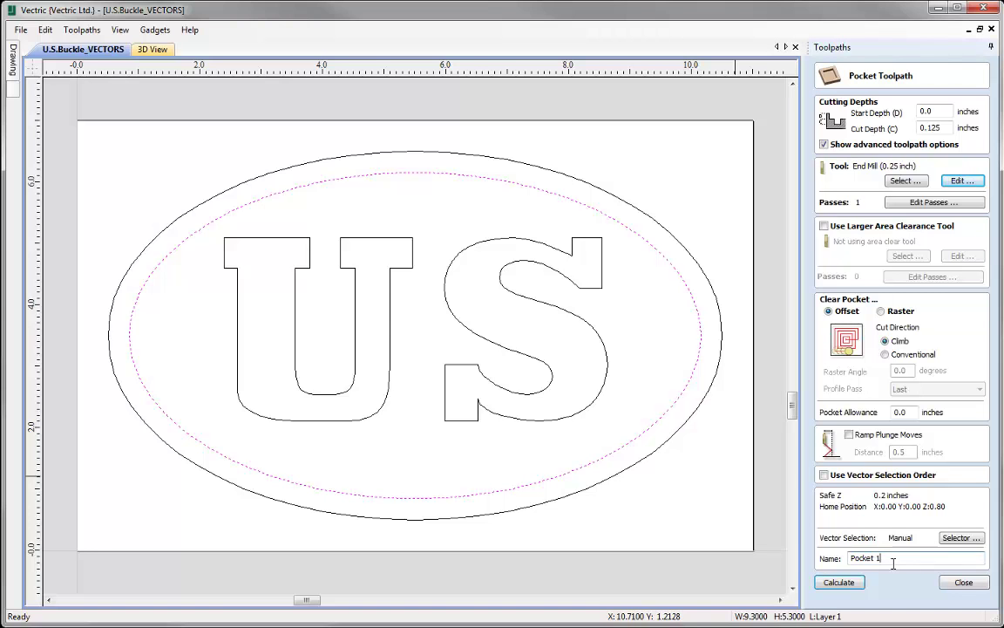
pyautogui.press('BackSpace')
pyautogui.write('inner oval')
pyautogui.click(850, 583)
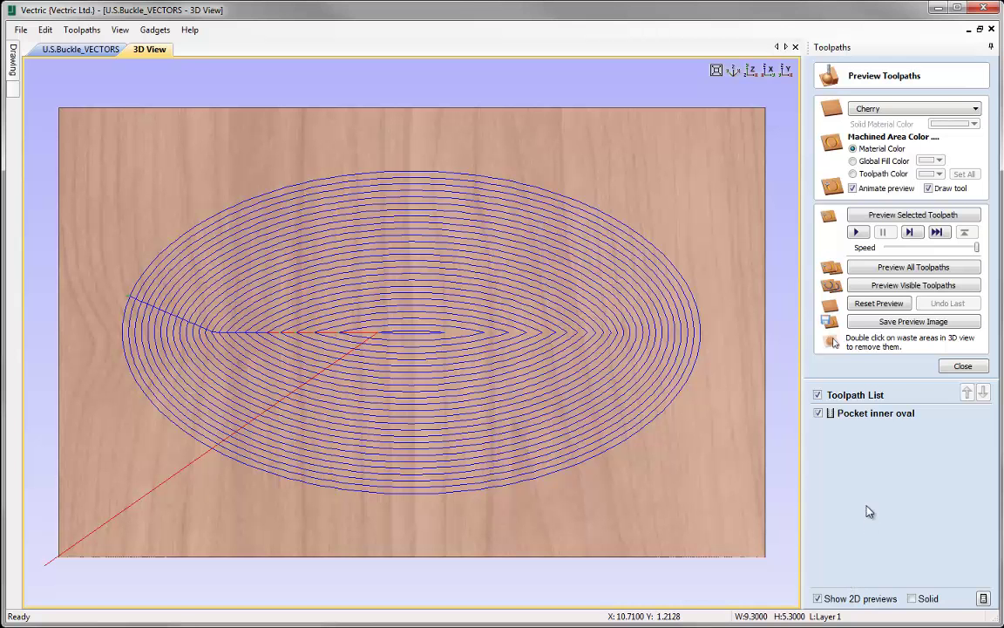
# Step: Preview the inner oval pocket toolpath on the cherry material and inspect the simulated cut in 3D
pyautogui.click(914, 216)
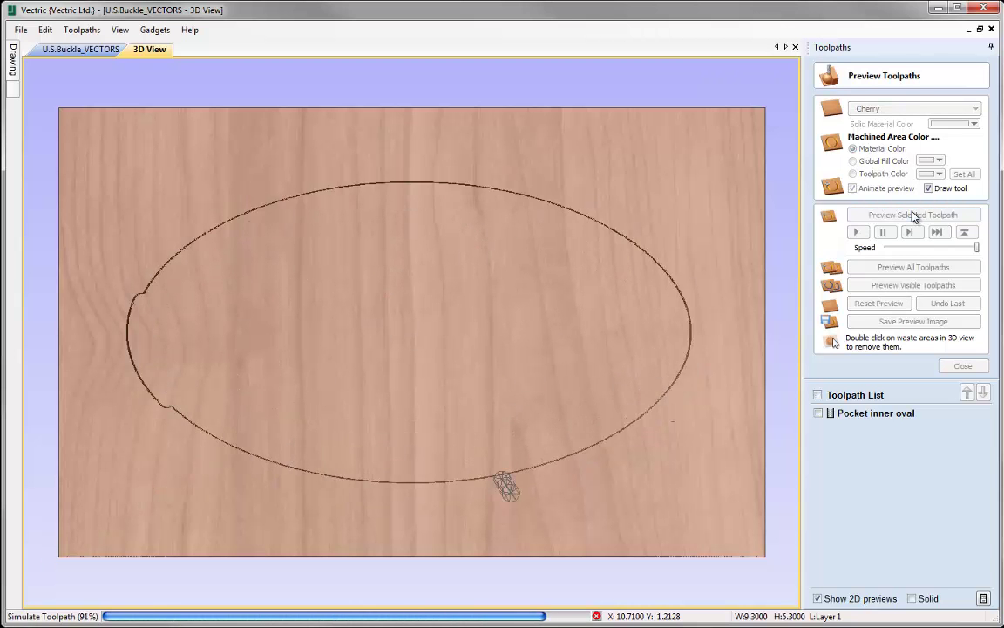
pyautogui.moveTo(381, 325); pyautogui.dragTo(325, 280)
pyautogui.click(751, 70)
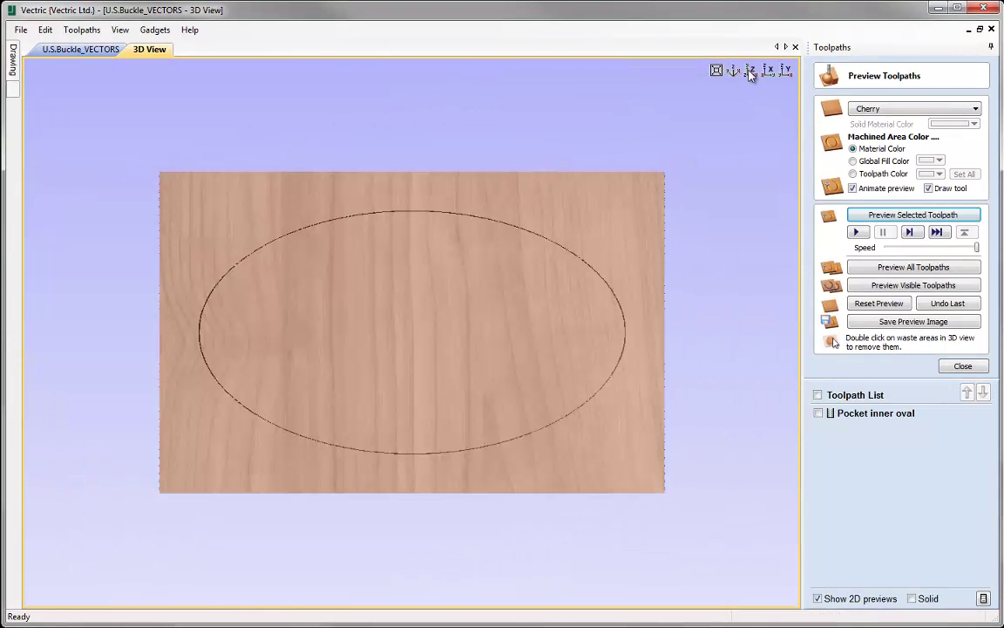
pyautogui.click(961, 367)
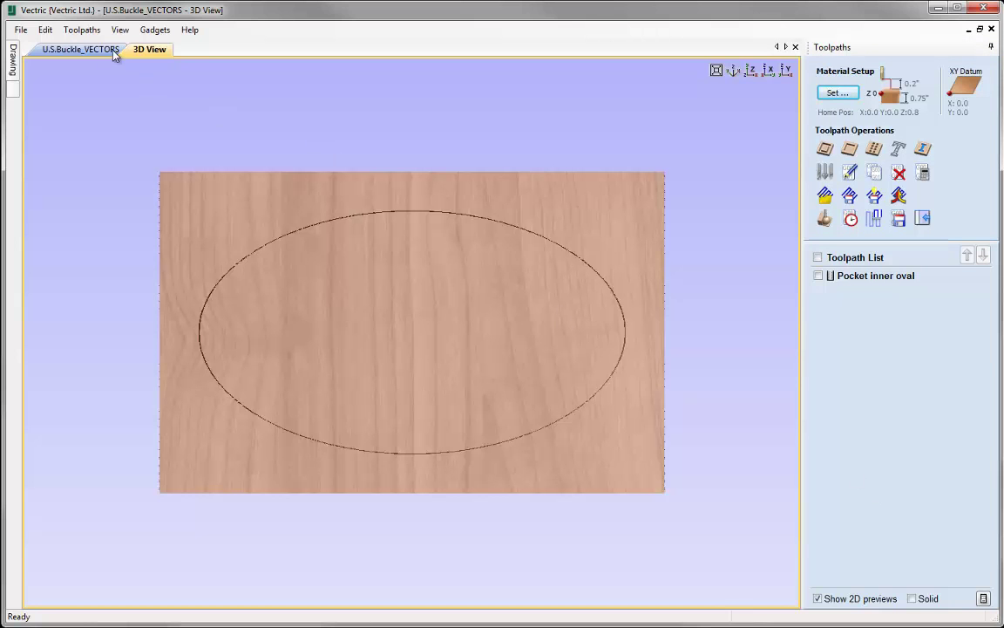
# Step: Set up a female pocket inlay toolpath for the U and S letters, using the conventional cut direction
pyautogui.click(79, 54)
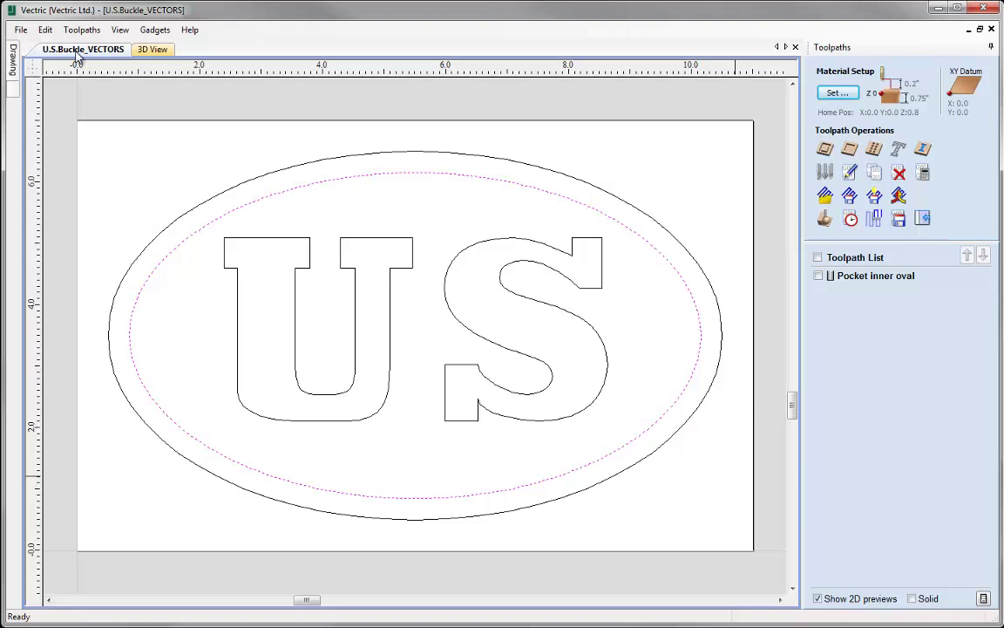
pyautogui.click(121, 154)
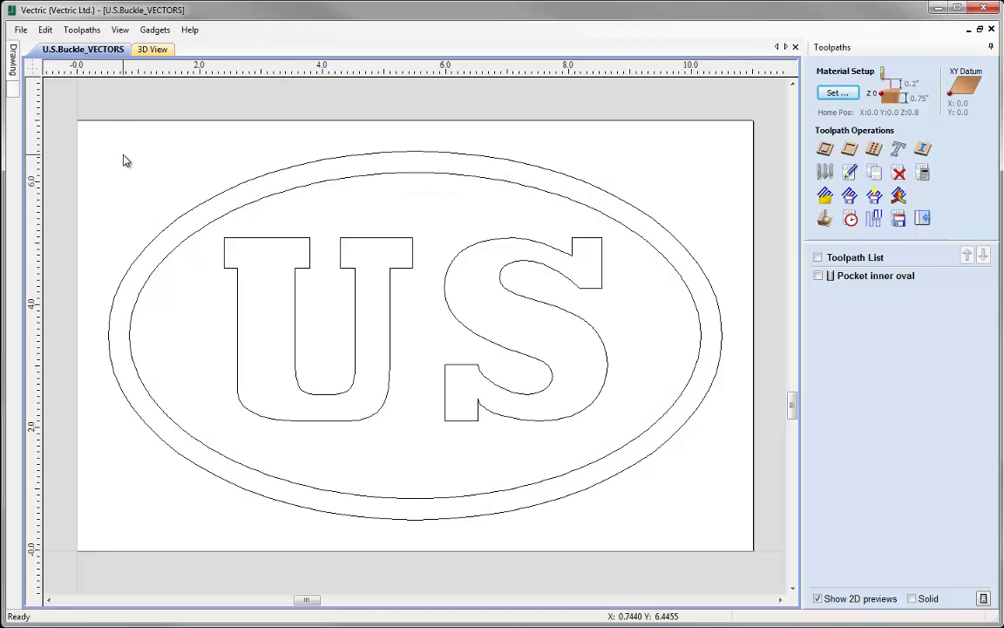
pyautogui.moveTo(214, 223); pyautogui.dragTo(642, 465)
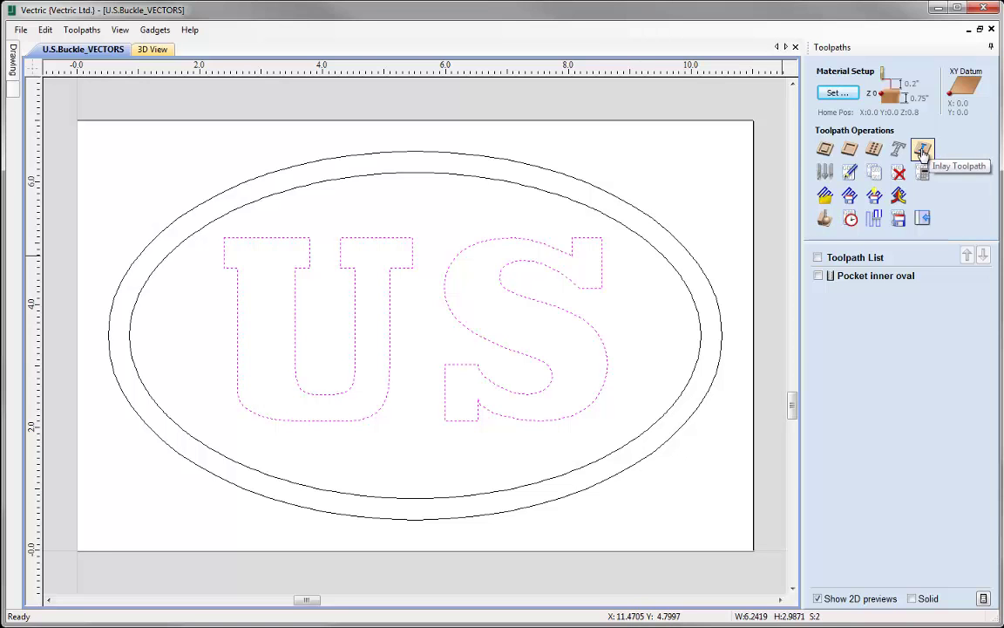
pyautogui.click(923, 152)
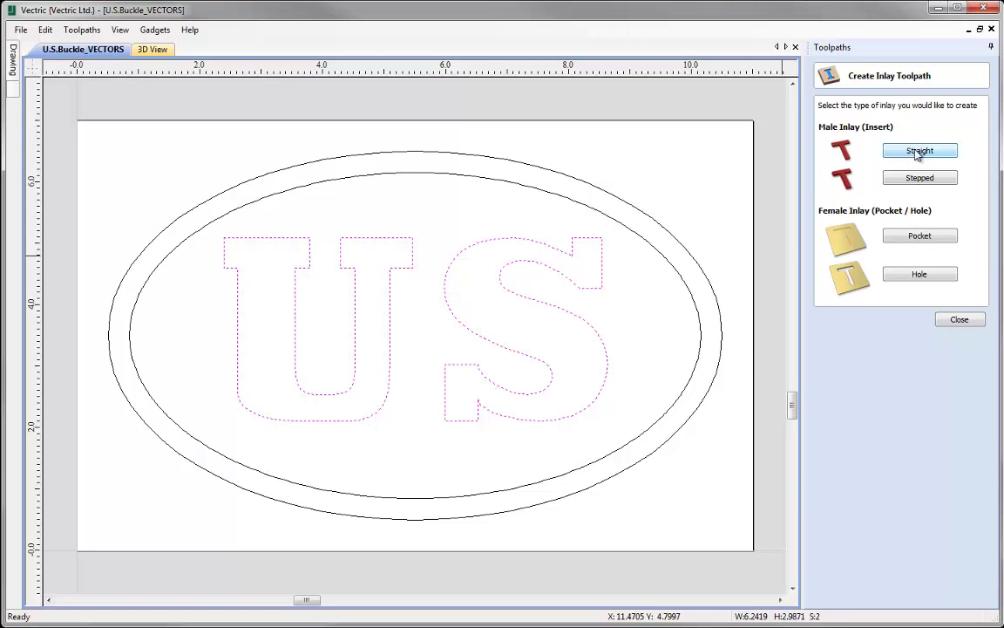
pyautogui.click(911, 237)
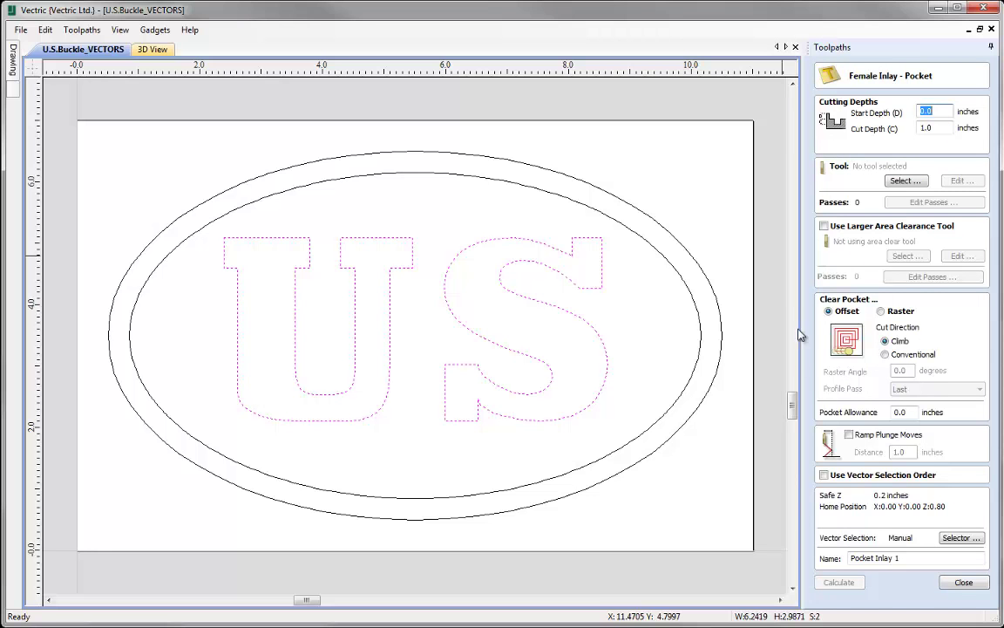
pyautogui.click(843, 462)
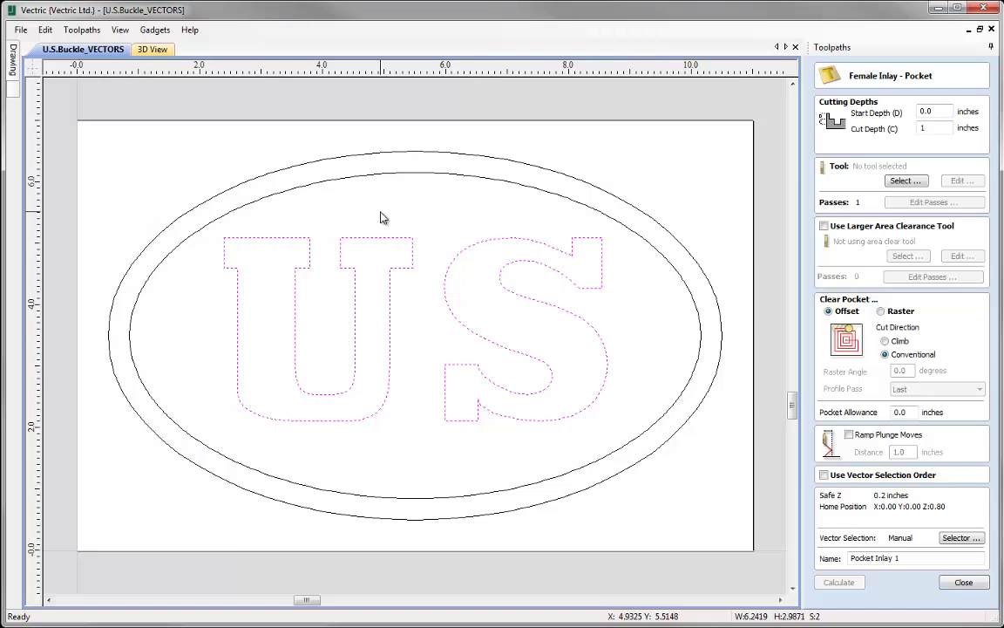
# Step: Set both the start depth and the cut depth of the letters' inlay pocket to 0.125 inches
pyautogui.doubleClick(926, 112)
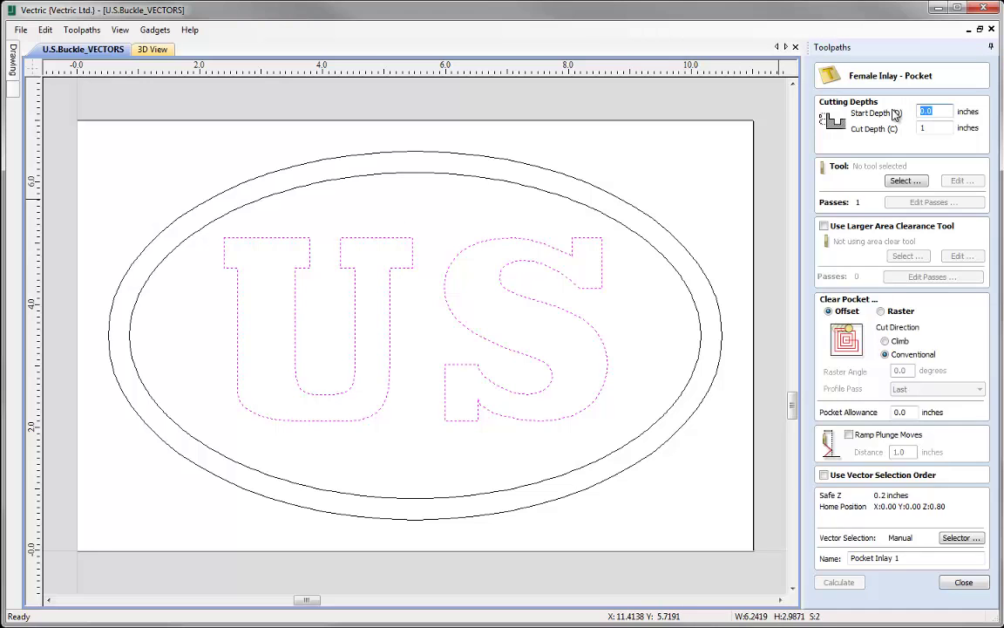
pyautogui.write('0.125')
pyautogui.doubleClick(922, 128)
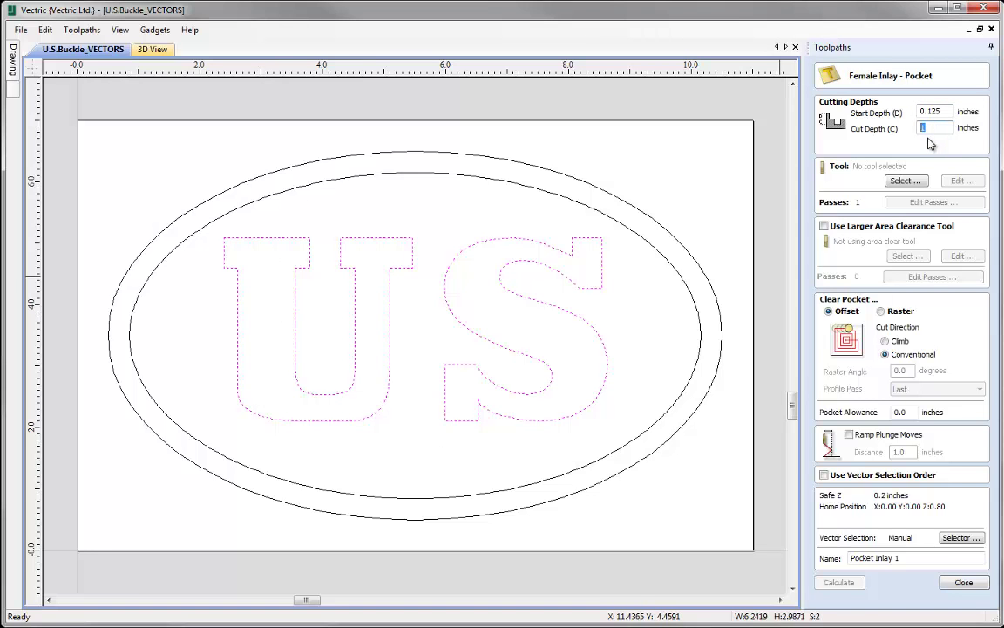
pyautogui.write('0.125')
# Step: Assign the 0.25 inch End Mill from the tool database to the letters' inlay pocket
pyautogui.click(904, 181)
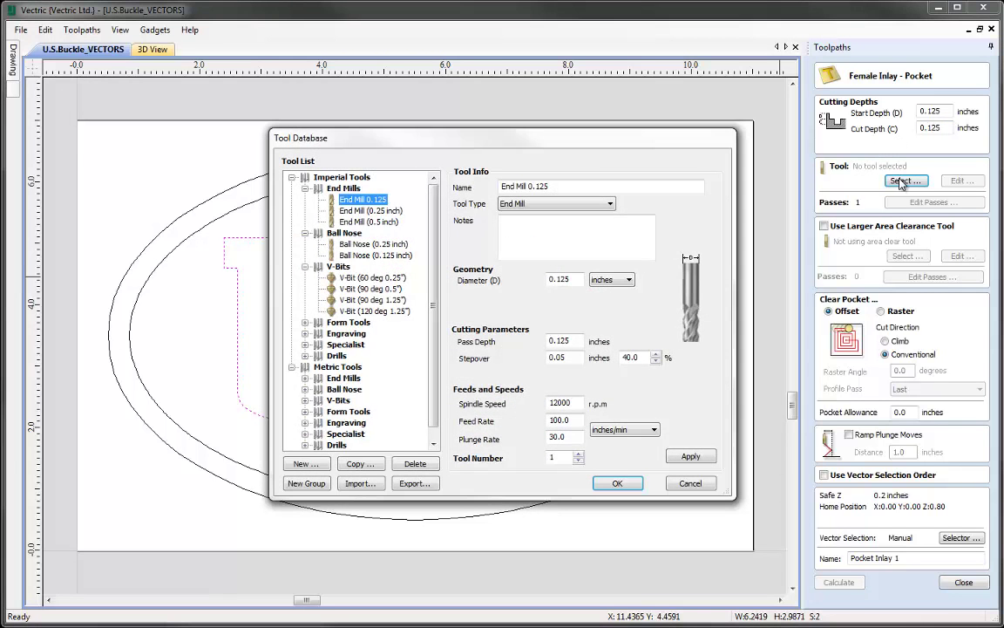
pyautogui.moveTo(538, 144)
pyautogui.mouseDown()
pyautogui.moveTo(863, 152)
pyautogui.moveTo(521, 146)
pyautogui.mouseUp()
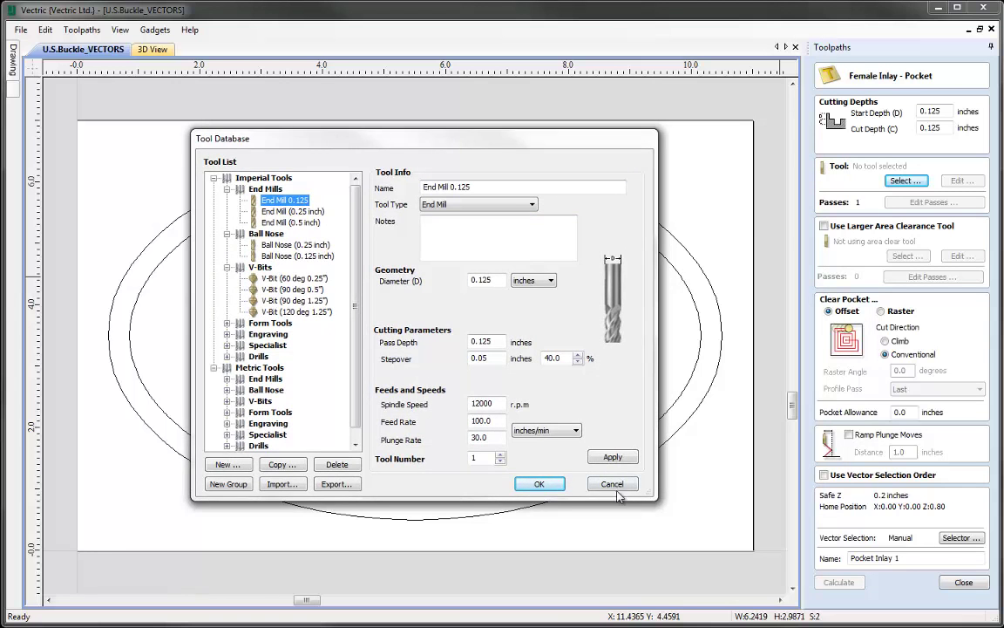
pyautogui.click(551, 484)
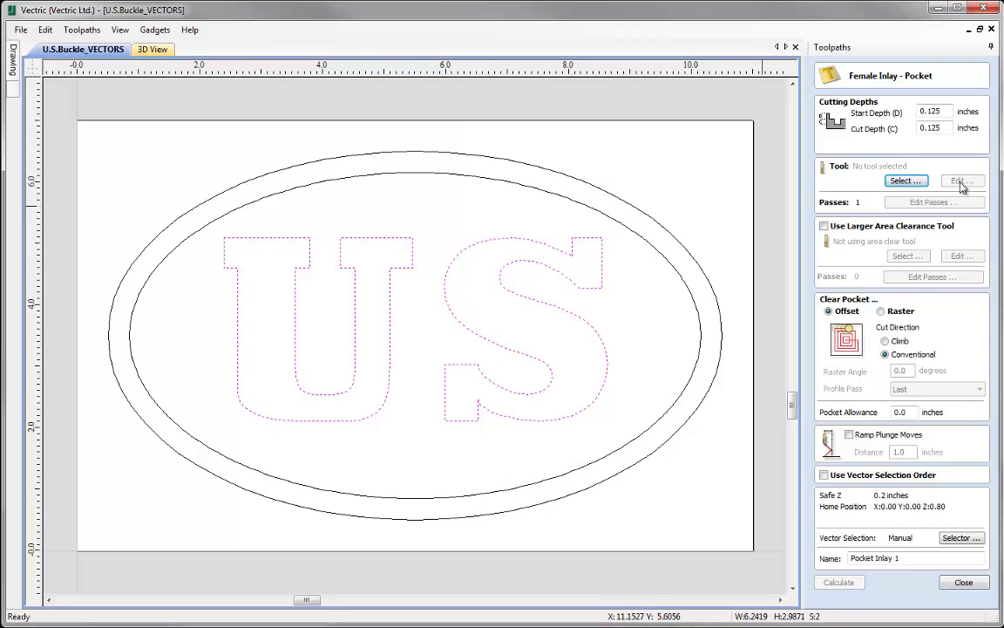
pyautogui.click(905, 181)
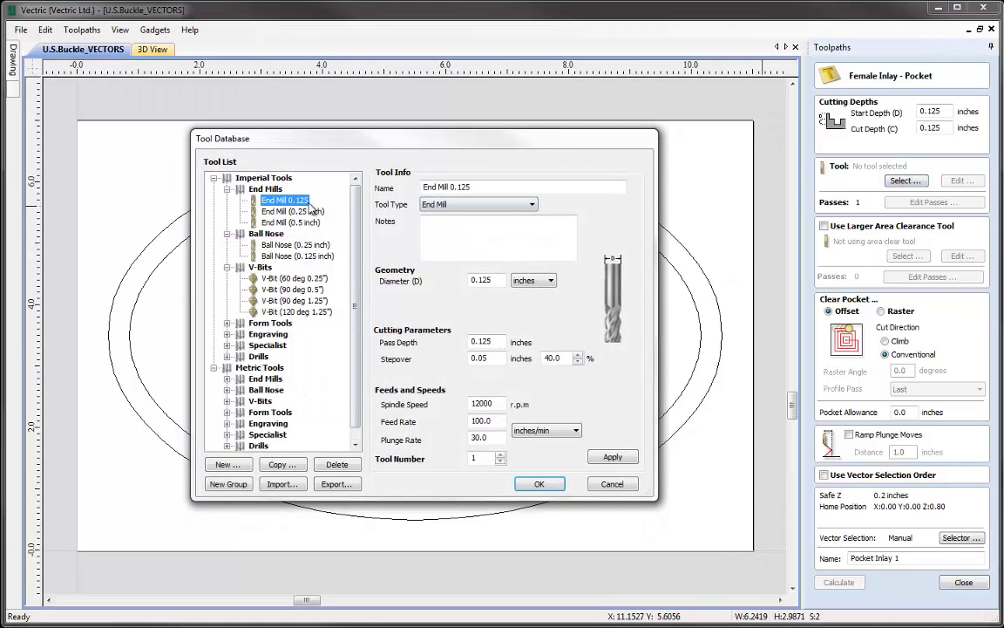
pyautogui.click(281, 212)
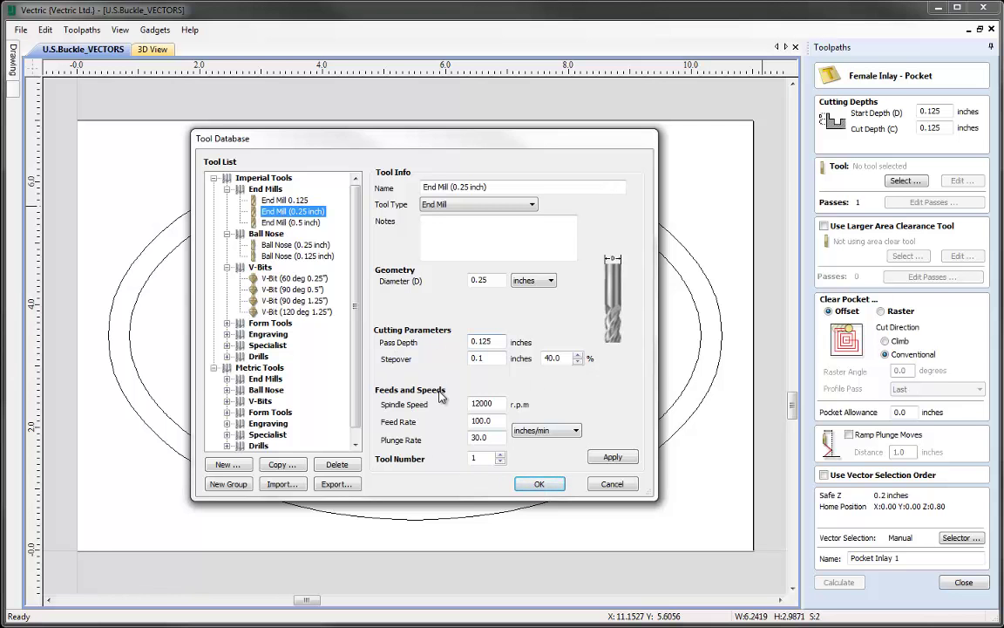
pyautogui.click(535, 485)
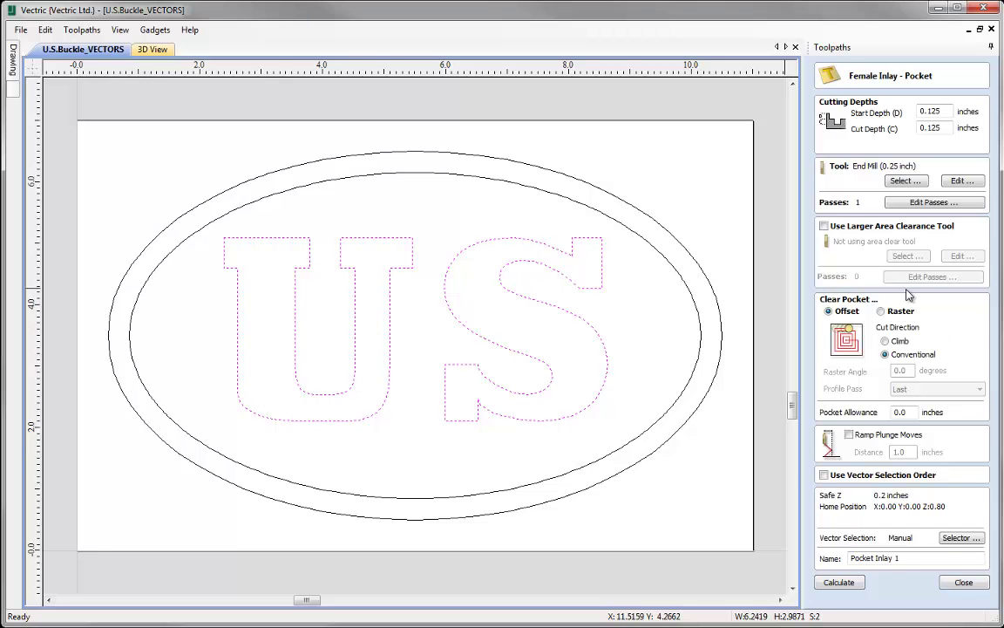
# Step: Calculate the letter pocket with offset clearing, climb direction and a 0.01 inch pocket allowance, named "Pocket Inlay letters"
pyautogui.click(844, 312)
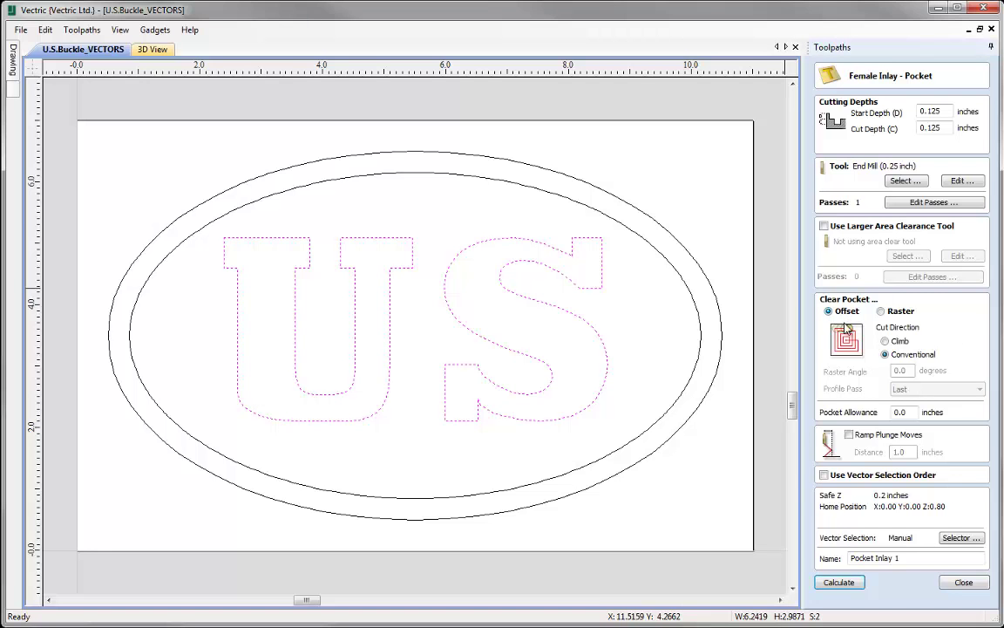
pyautogui.click(885, 342)
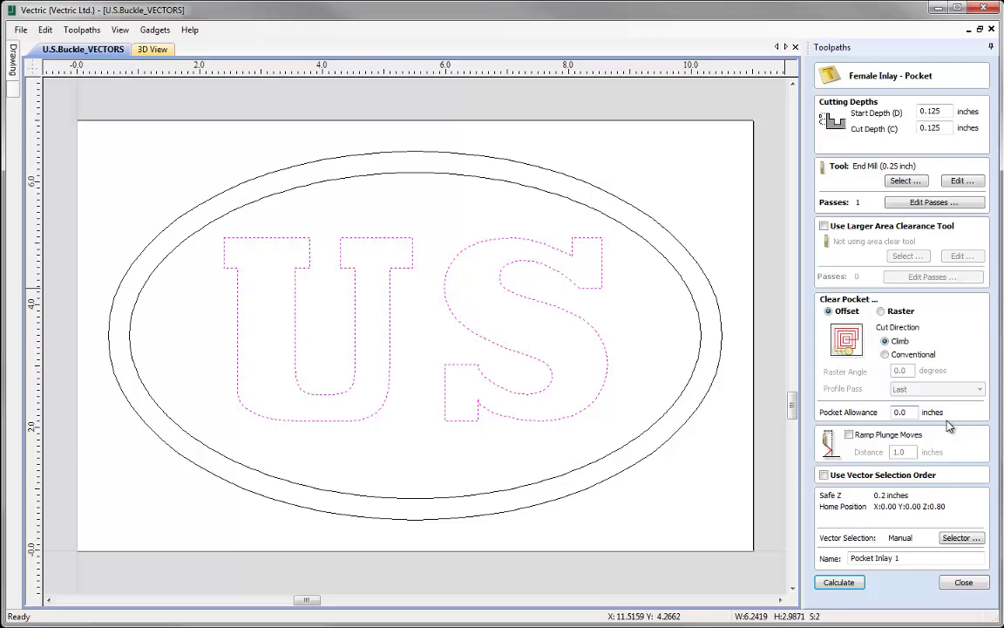
pyautogui.write('1')
pyautogui.click(922, 556)
pyautogui.press('BackSpace')
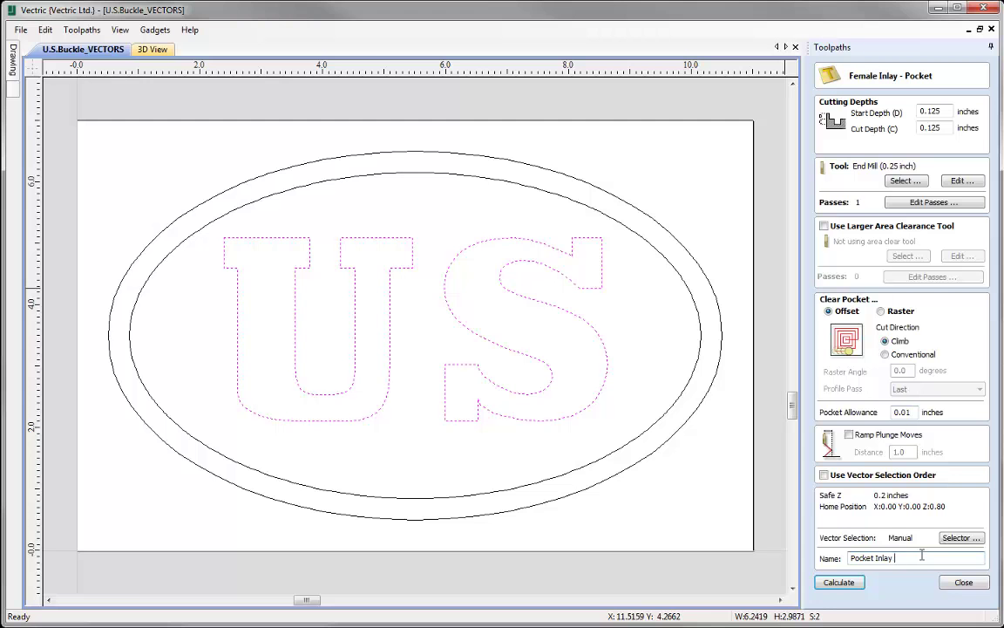
pyautogui.write('letters')
pyautogui.click(840, 581)
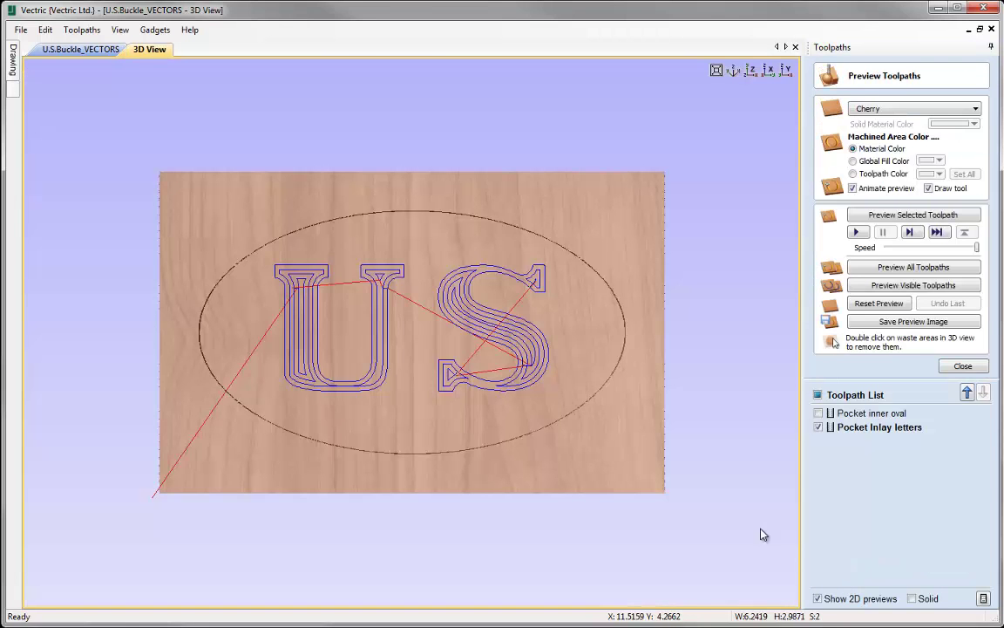
# Step: Preview the letter inlay pocket on the cherry material and inspect the simulated cut in 3D
pyautogui.click(904, 215)
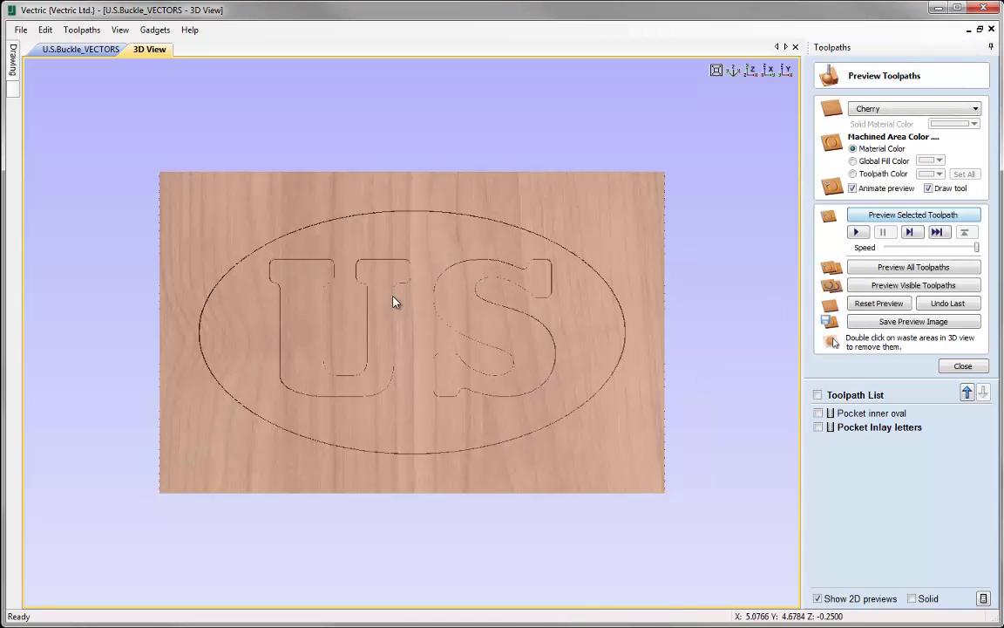
pyautogui.click(752, 74)
pyautogui.moveTo(459, 321); pyautogui.dragTo(527, 207)
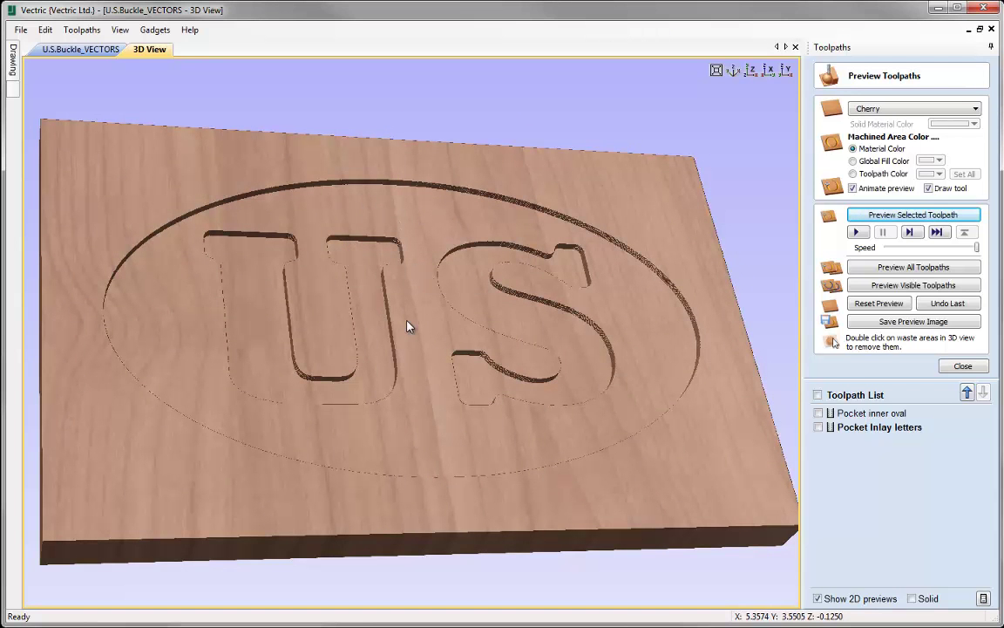
pyautogui.moveTo(416, 311); pyautogui.dragTo(370, 321)
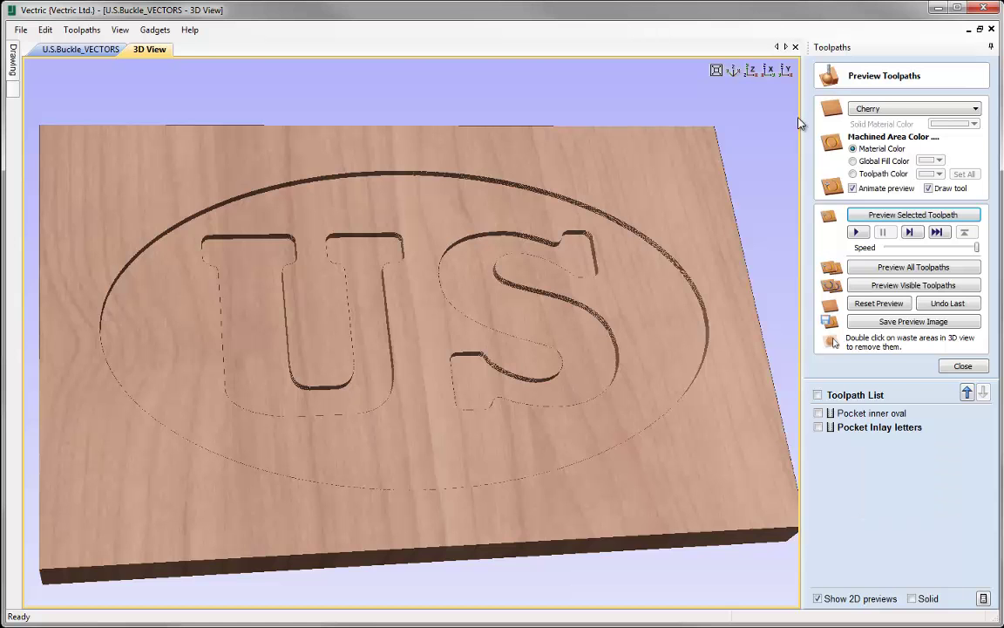
pyautogui.click(752, 73)
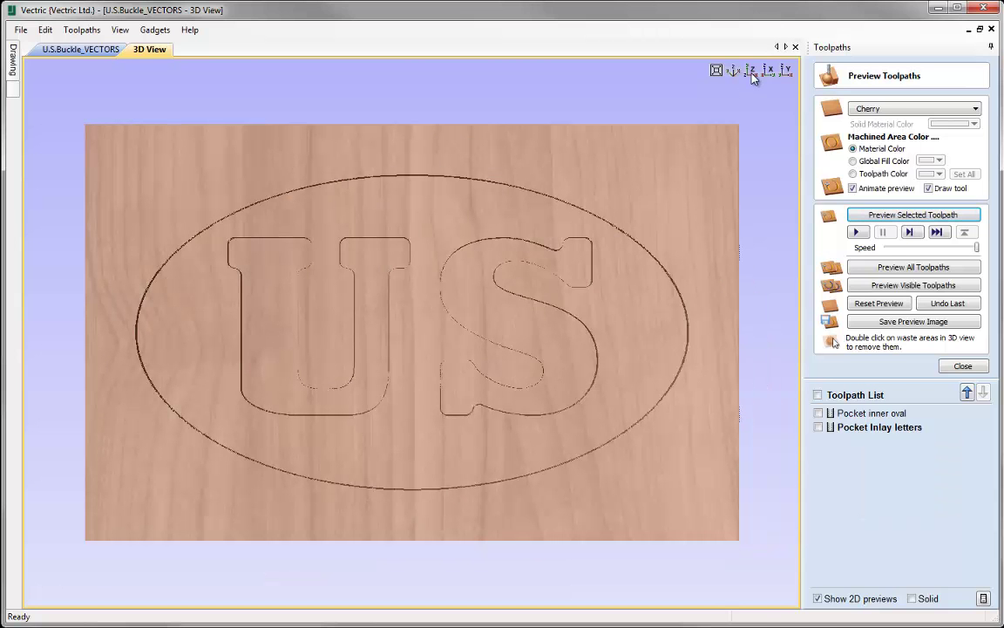
# Step: Display the Pocket Inlay letters toolpath as a solid 2D preview over the buckle vectors
pyautogui.click(88, 52)
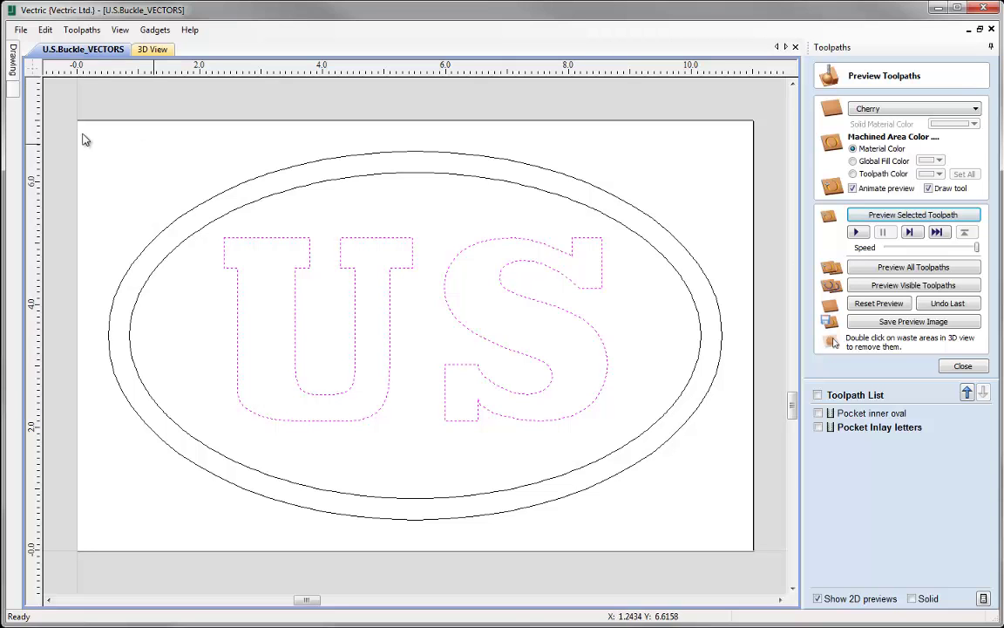
pyautogui.moveTo(819, 433)
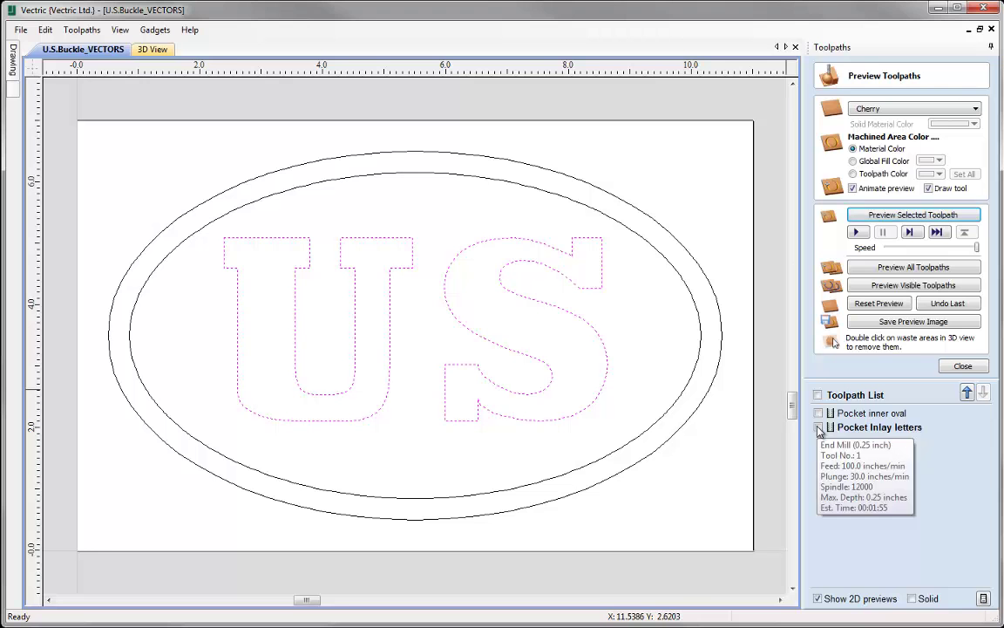
pyautogui.click(818, 429)
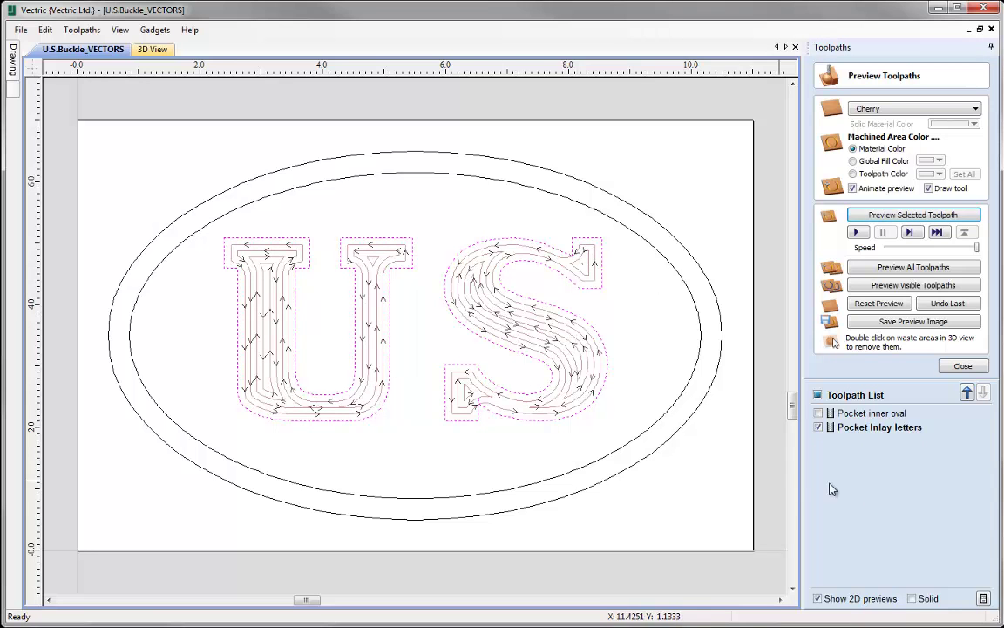
pyautogui.click(912, 599)
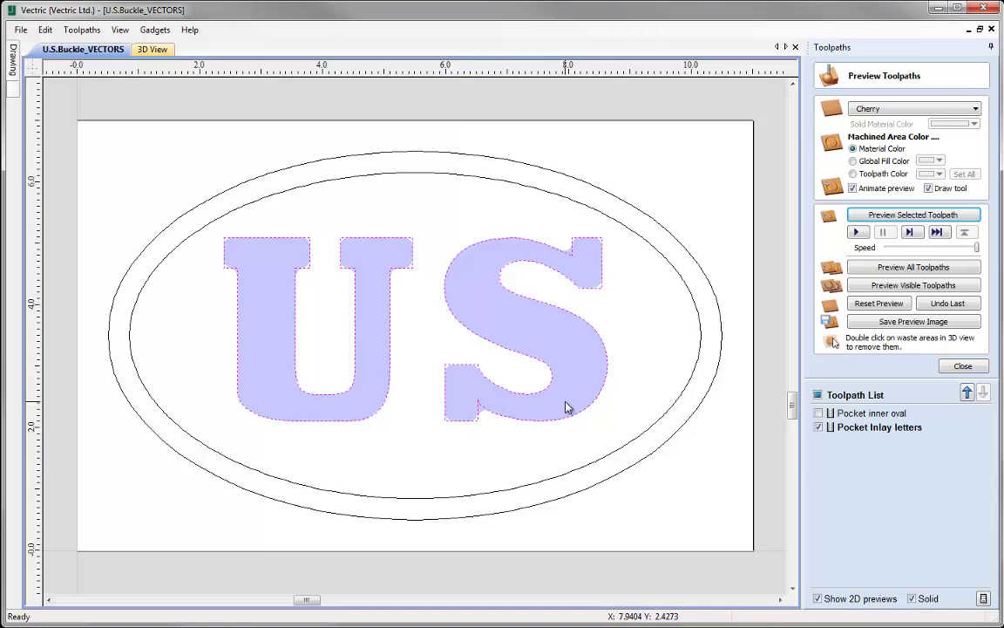
# Step: Examine how the pocket area follows the U's outline and corners, comparing the cleared edge with the selected vector
pyautogui.click(410, 283)
pyautogui.scroll(4, 410, 283)
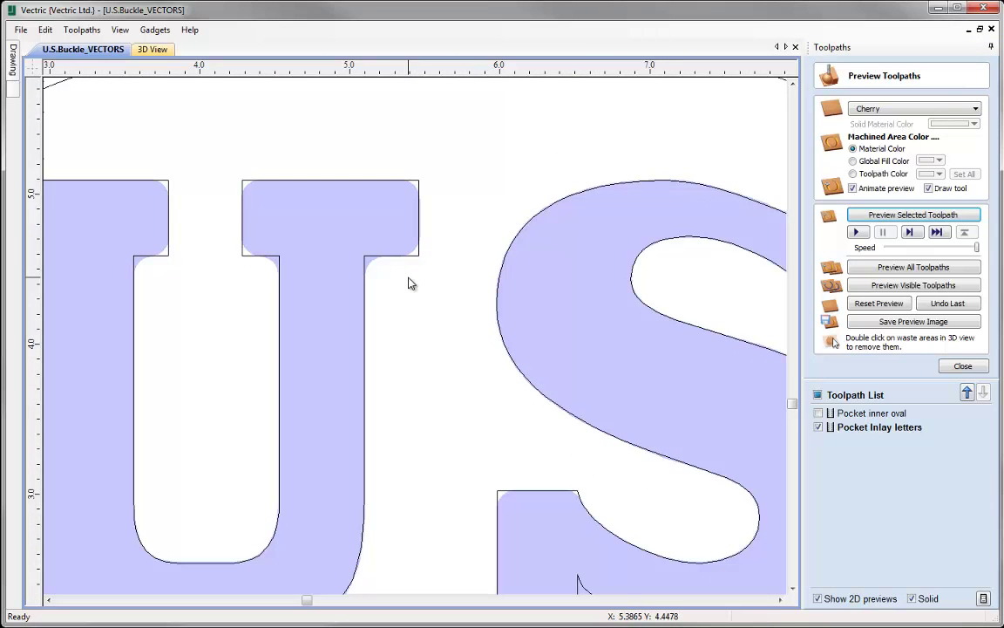
pyautogui.click(410, 259)
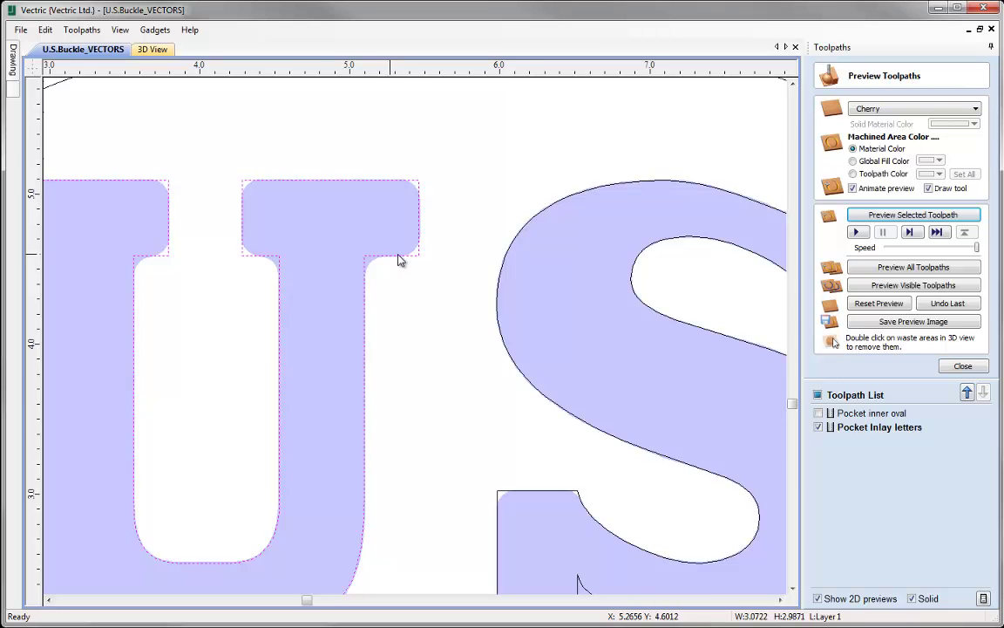
pyautogui.scroll(5, 403, 263)
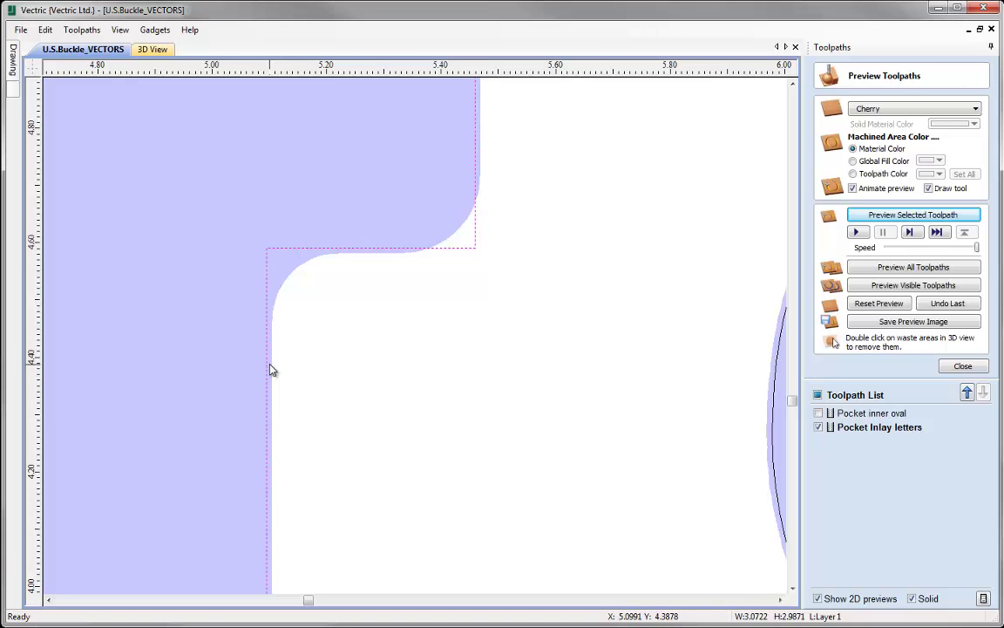
pyautogui.scroll(-1, 335, 258)
pyautogui.scroll(-1, 335, 258)
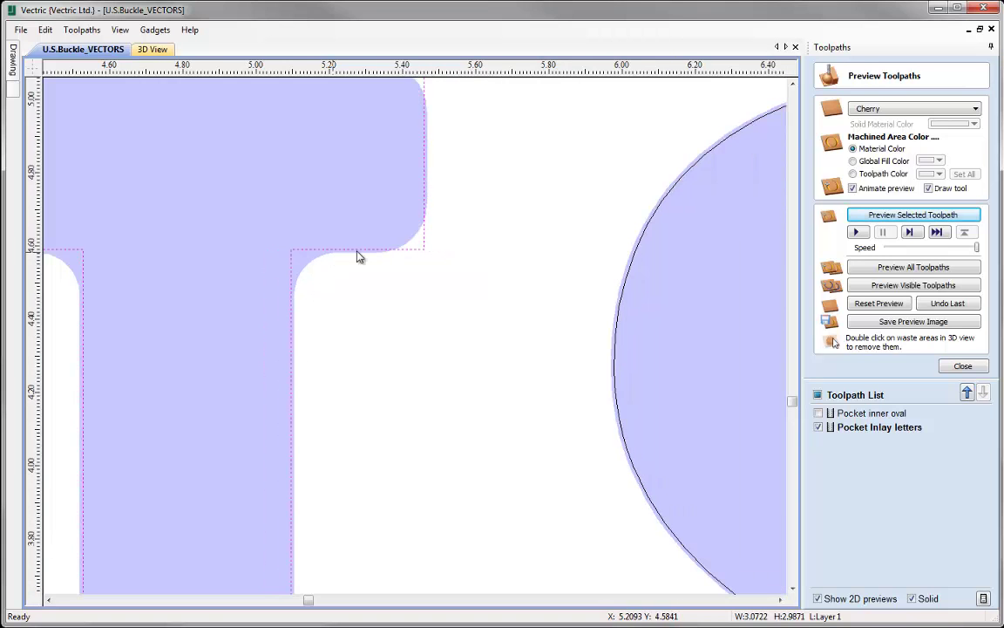
pyautogui.scroll(-1, 400, 251)
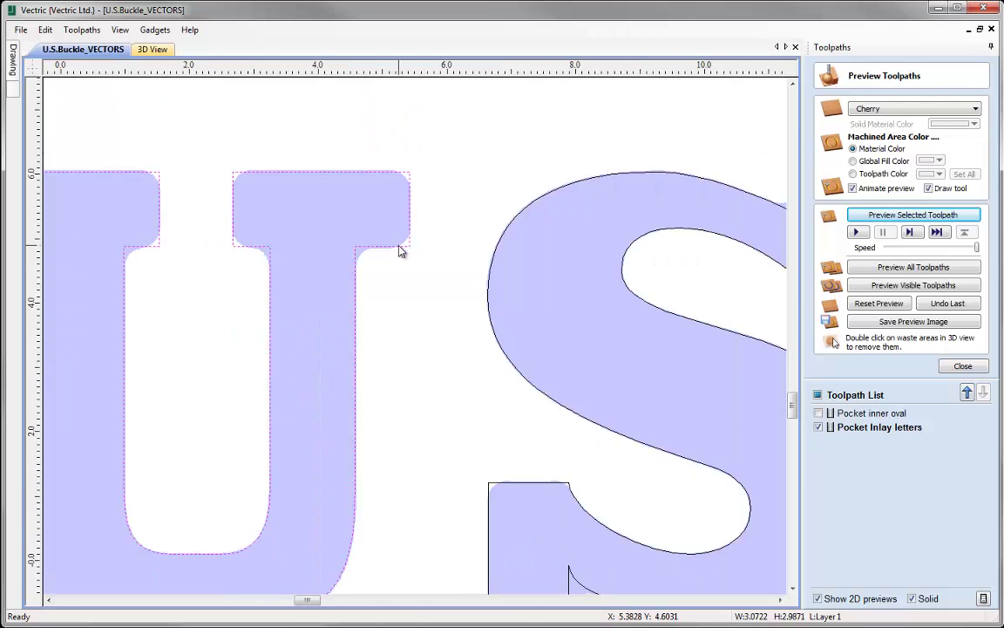
pyautogui.scroll(-2, 401, 251)
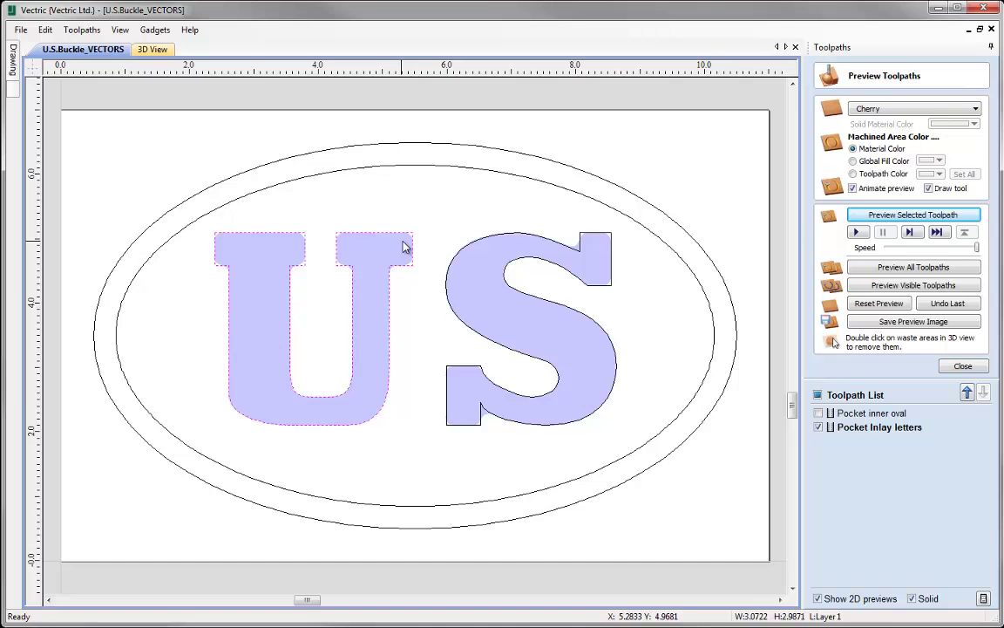
# Step: Hide the letter inlay toolpath and leave the toolpath preview with no vectors selected
pyautogui.click(820, 428)
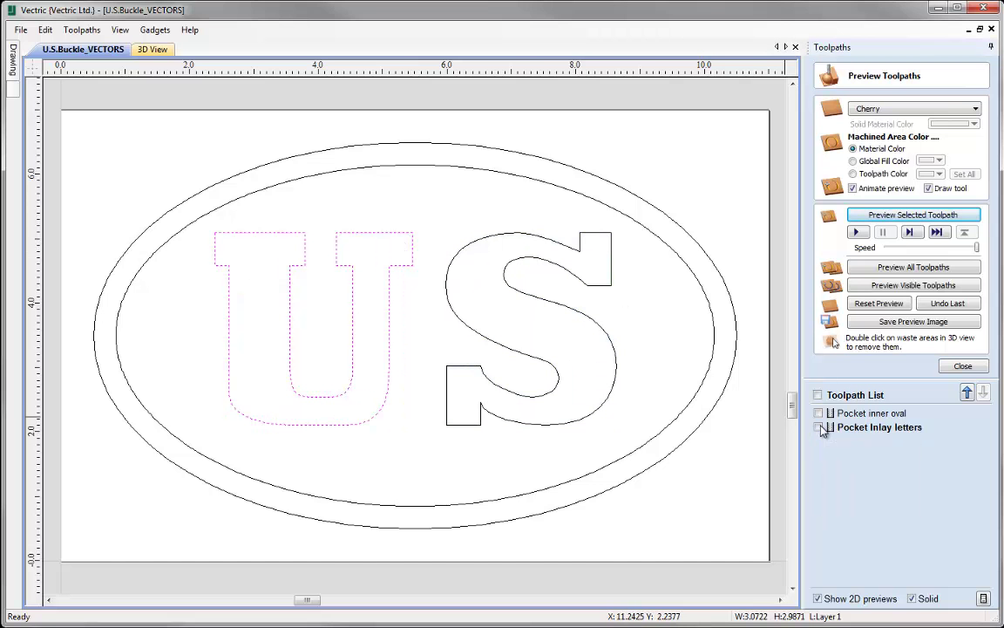
pyautogui.press('Escape')
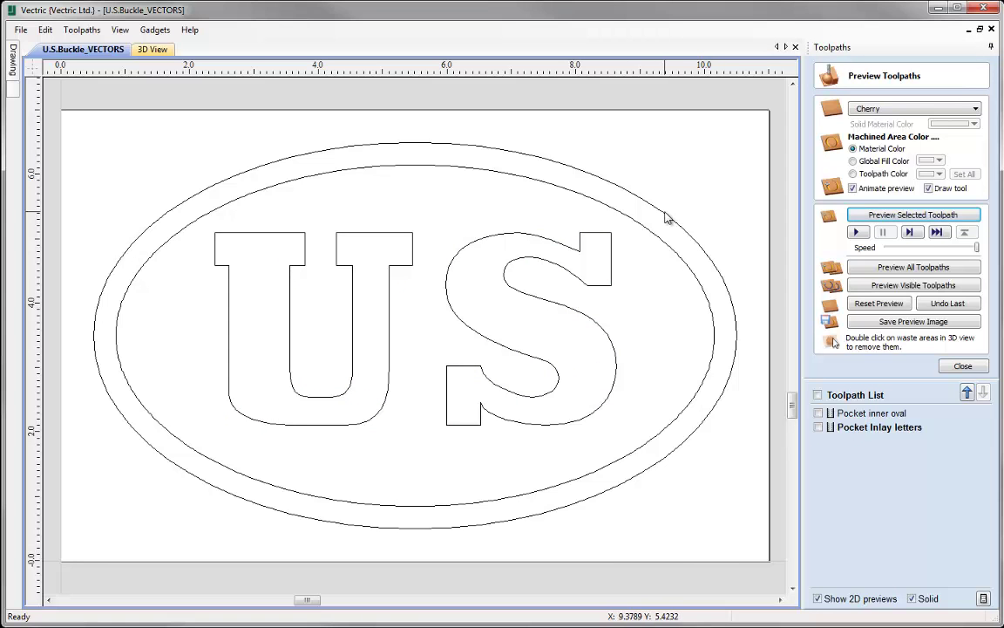
pyautogui.click(962, 365)
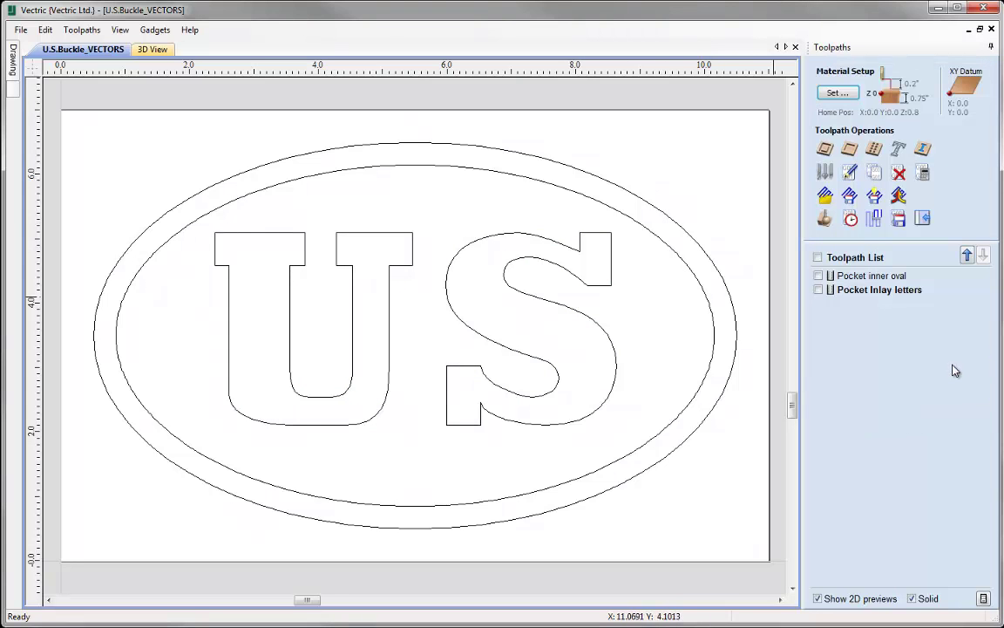
# Step: Start a 2D profile toolpath around the outer oval with a cut depth of 0.75 inches
pyautogui.click(667, 219)
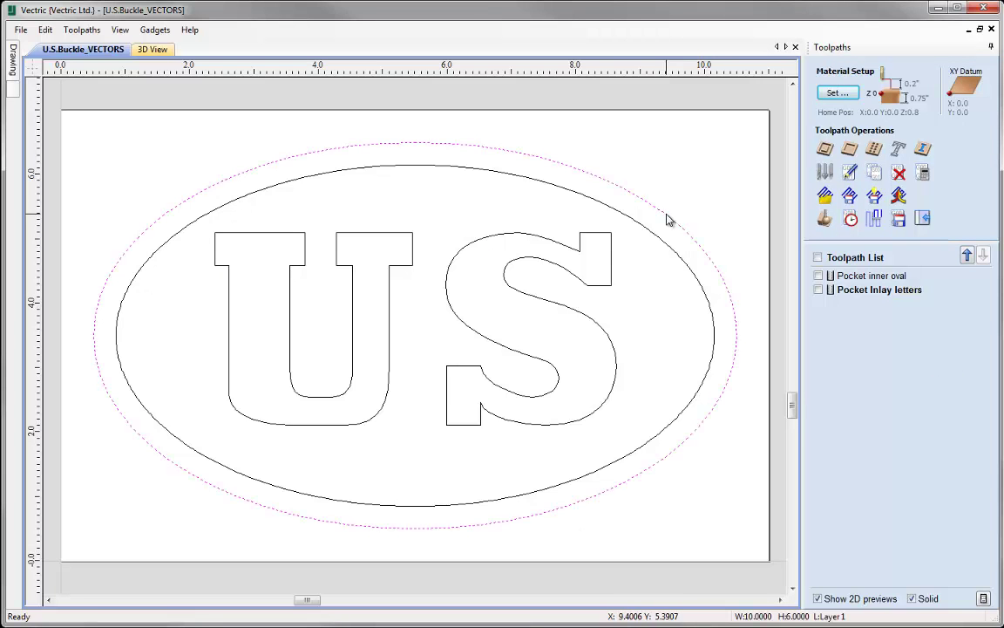
pyautogui.click(825, 151)
pyautogui.press('Tab')
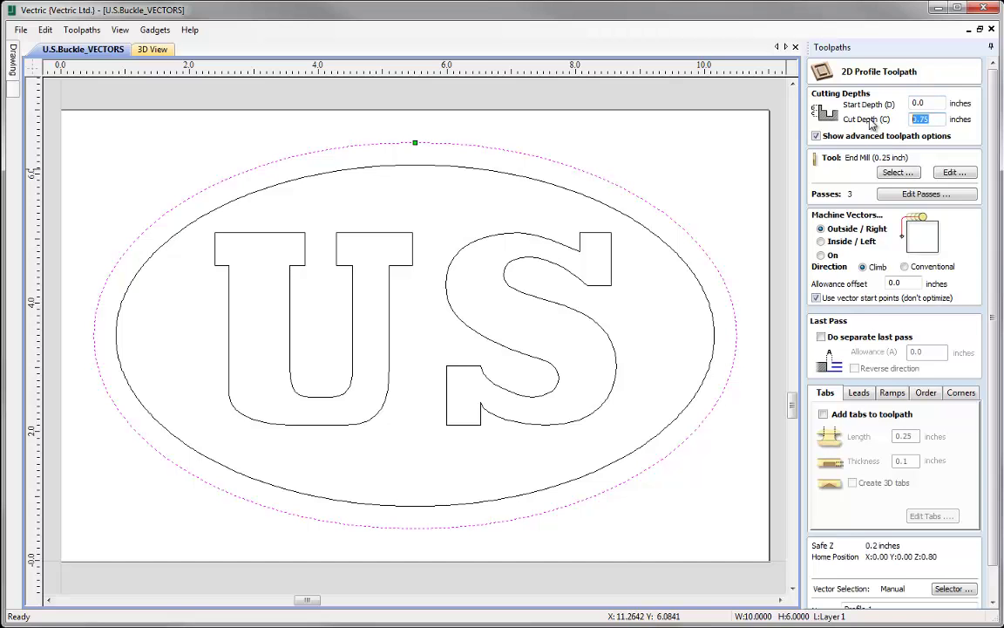
pyautogui.write('2')
pyautogui.press('BackSpace')
pyautogui.write('0.75')
# Step: Assign the 0.25 inch End Mill to the outer oval's profile toolpath
pyautogui.click(897, 172)
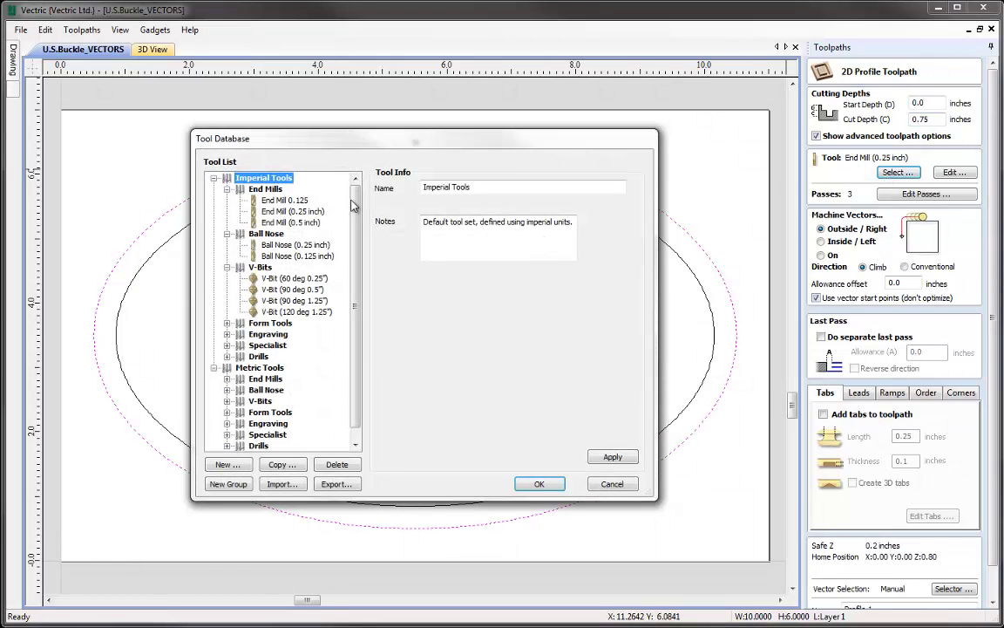
pyautogui.click(290, 211)
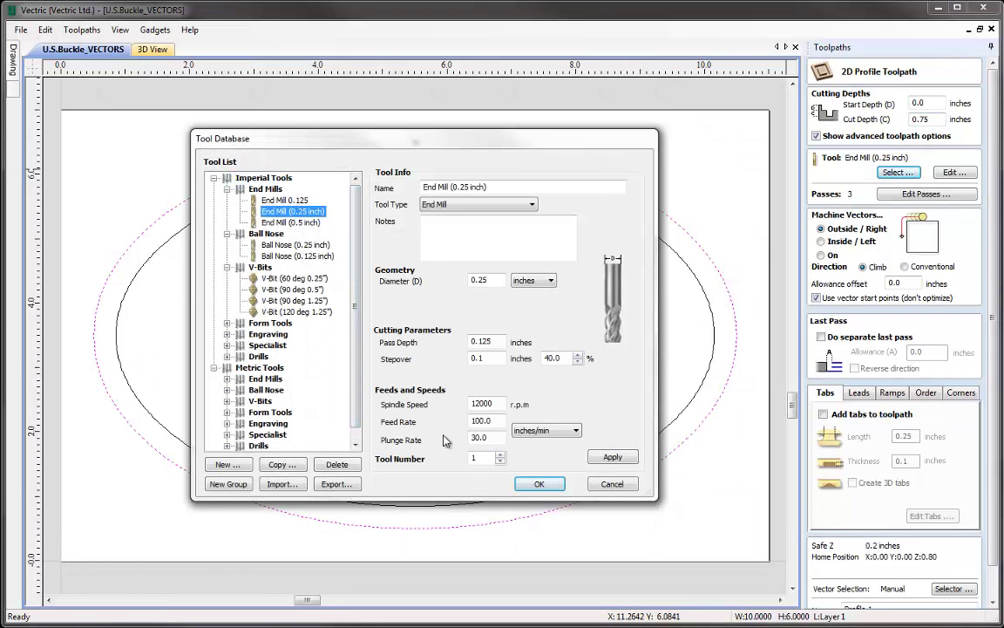
pyautogui.click(539, 486)
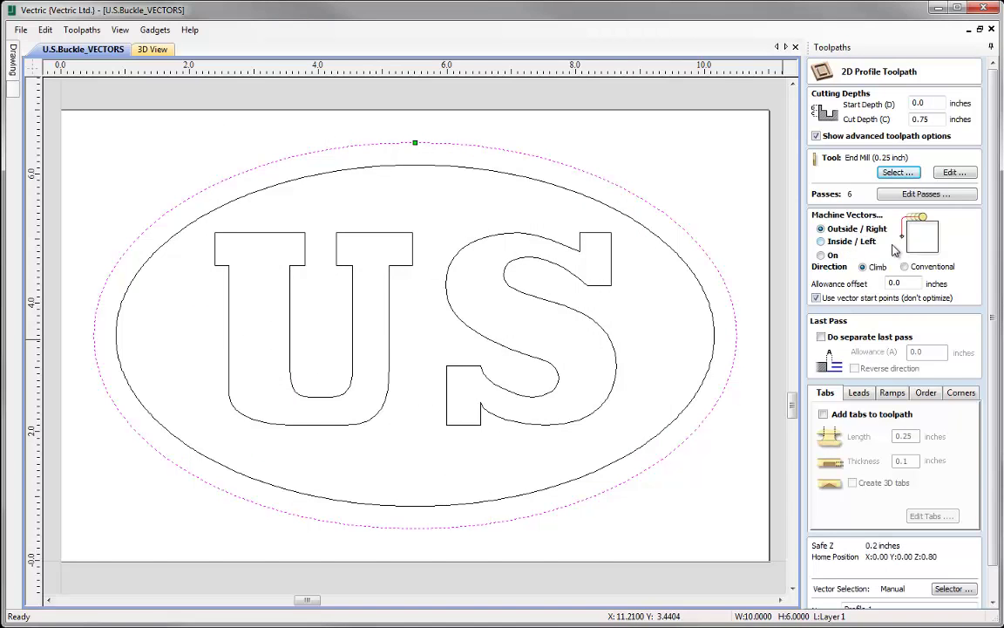
# Step: Enable tabs on the outer oval's profile toolpath and distribute a constant number of 4 around the oval
pyautogui.click(824, 415)
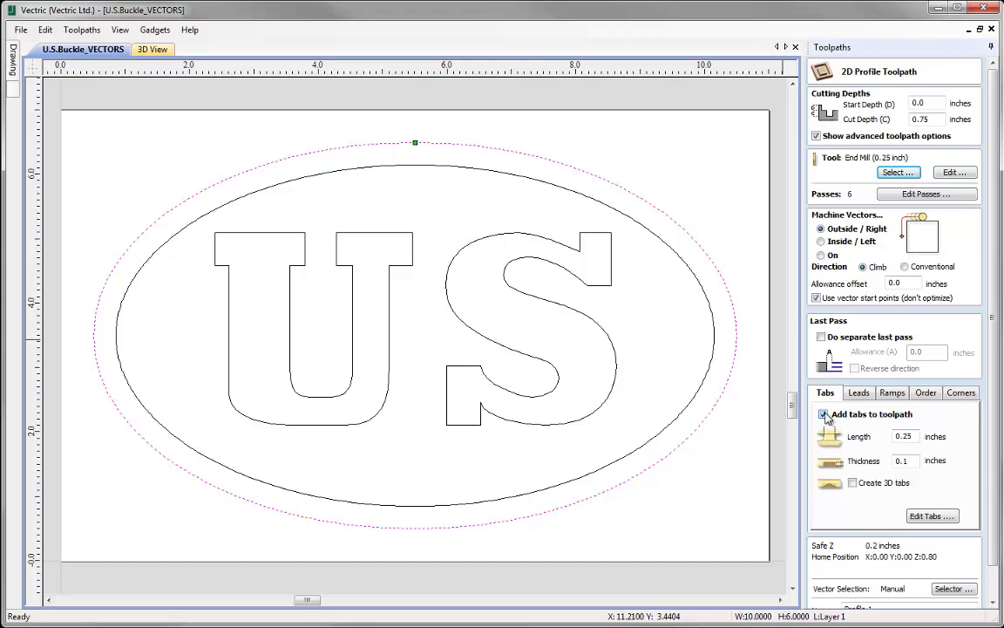
pyautogui.click(933, 515)
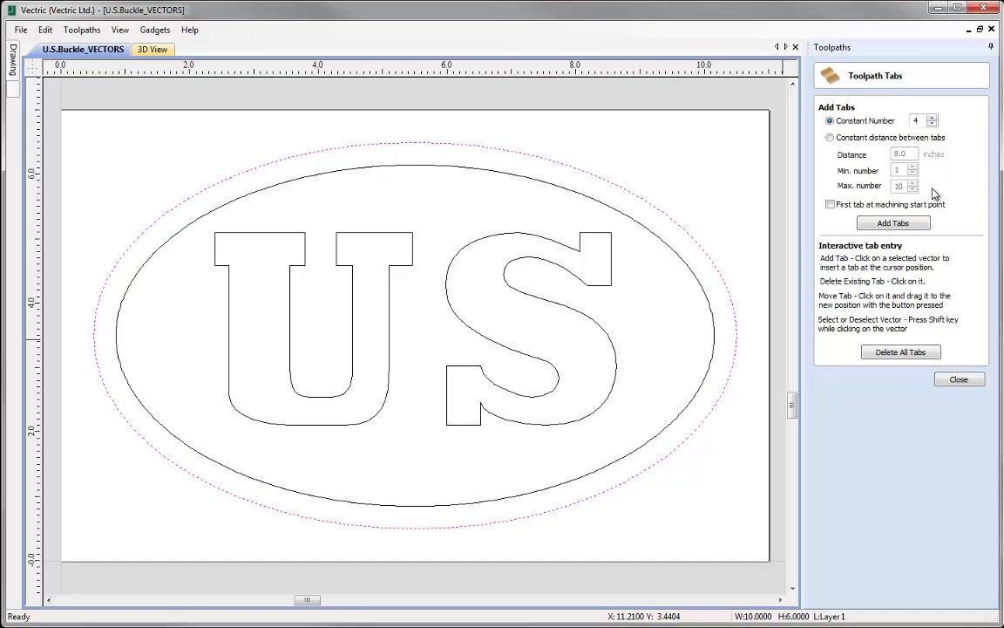
pyautogui.click(899, 225)
pyautogui.click(966, 378)
# Step: Name the outer oval toolpath Profile Cut Out, calculate it and preview its cut in the cherry material
pyautogui.scroll(-2, 867, 344)
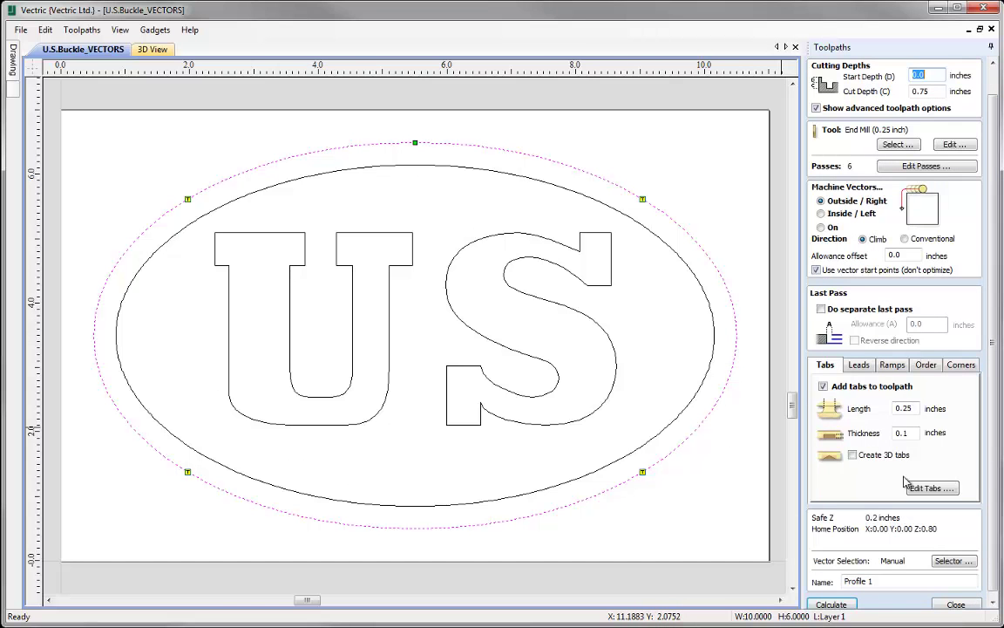
pyautogui.click(892, 583)
pyautogui.press('BackSpace')
pyautogui.write('Cut Out')
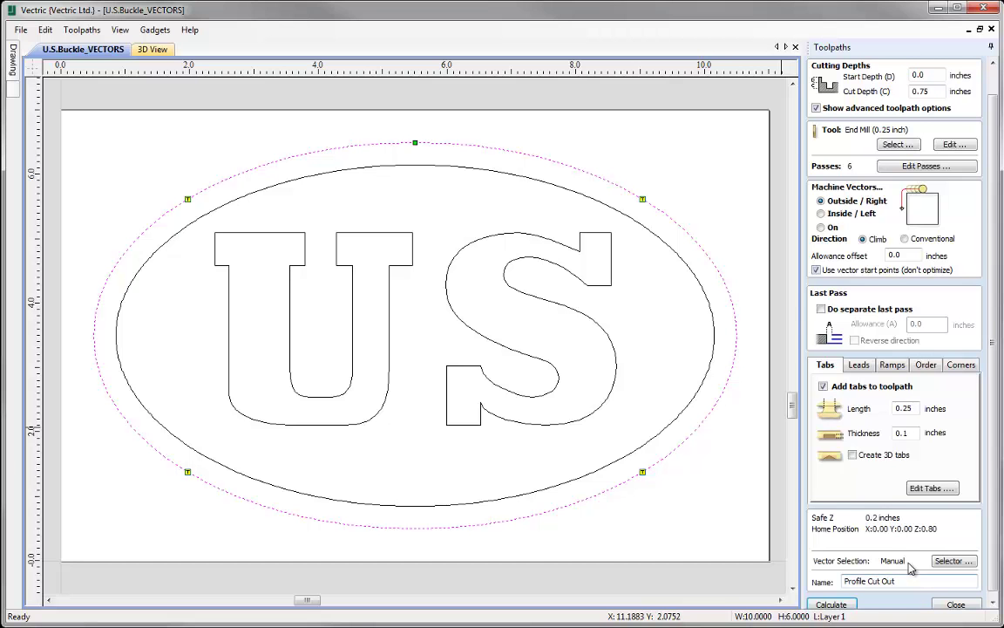
pyautogui.click(830, 603)
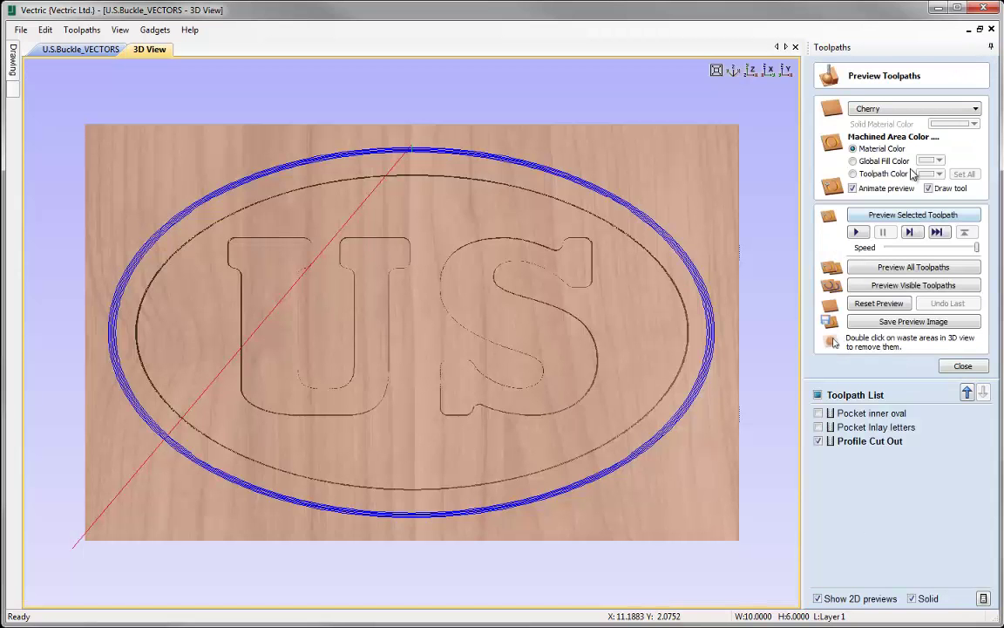
pyautogui.click(910, 218)
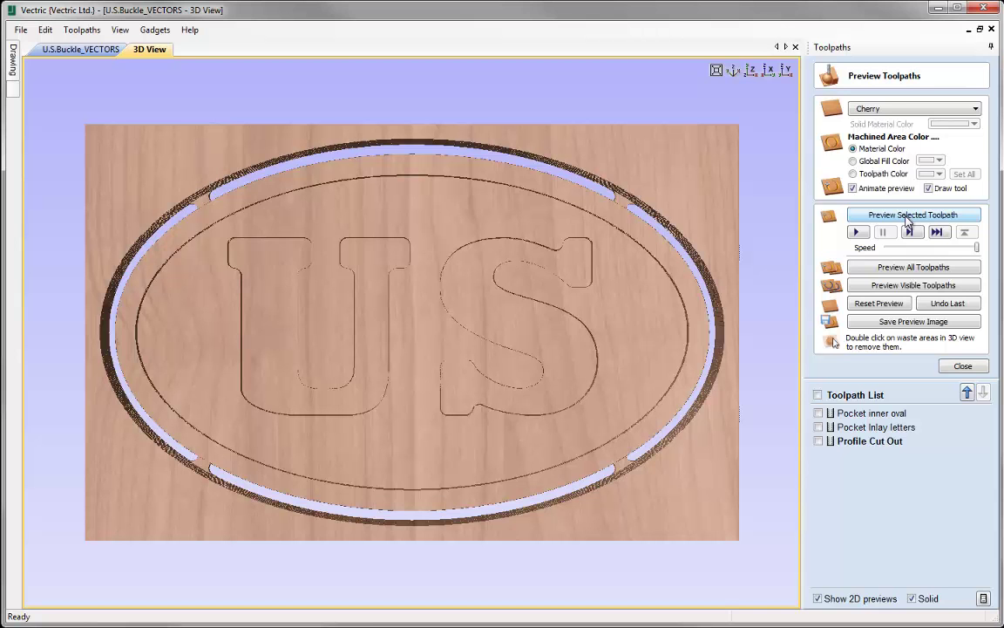
# Step: Review the cutting depths, tool and pocket allowance of the Pocket Inlay letters toolpath
pyautogui.doubleClick(876, 427)
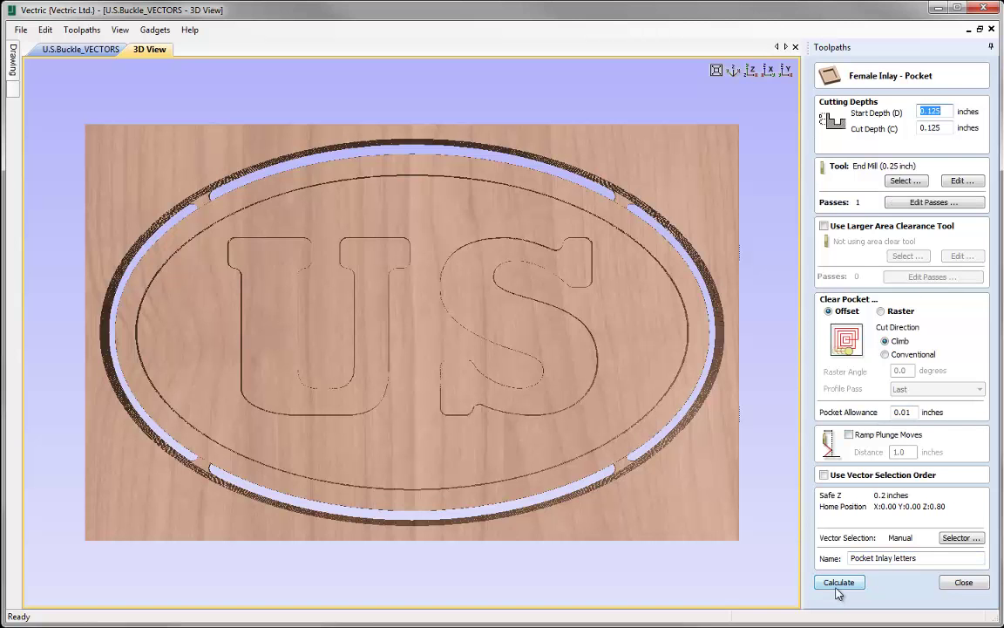
pyautogui.click(959, 586)
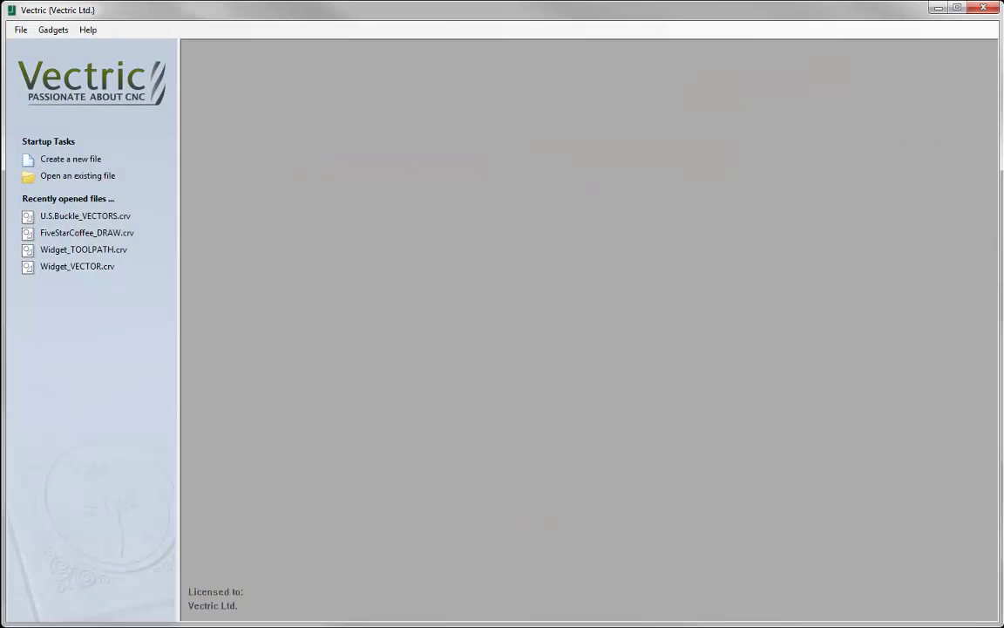
pyautogui.click(67, 161)
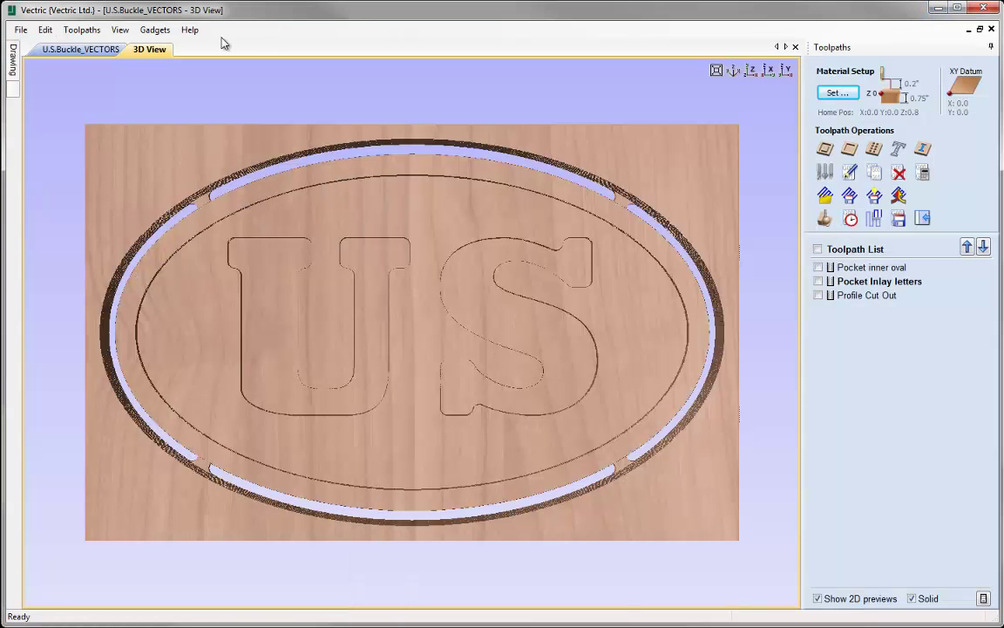
# Step: Copy the U and S letter vectors from the buckle's 2D drawing
pyautogui.click(83, 49)
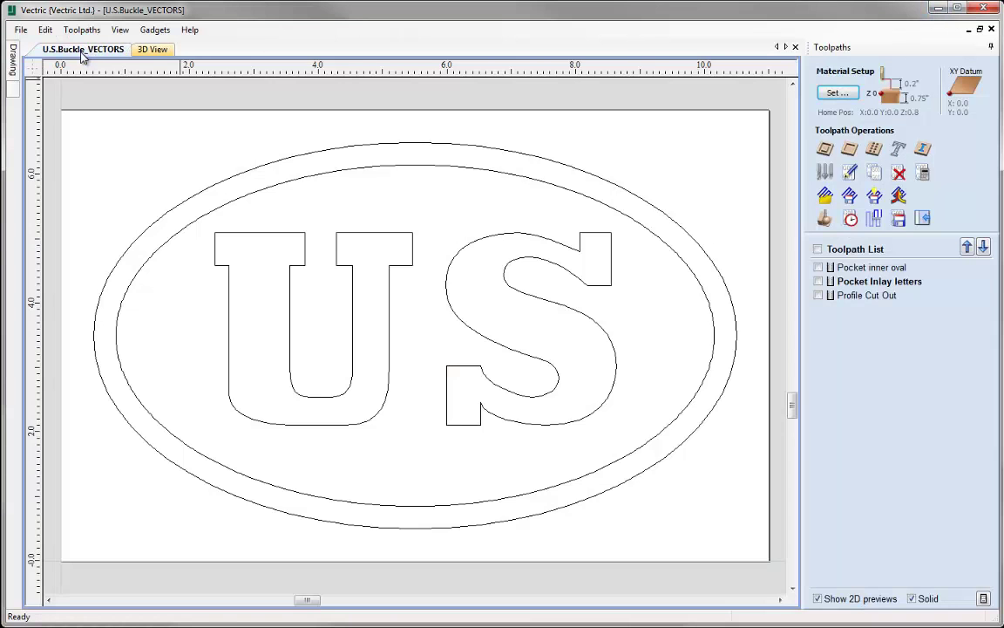
pyautogui.moveTo(203, 223); pyautogui.dragTo(620, 449)
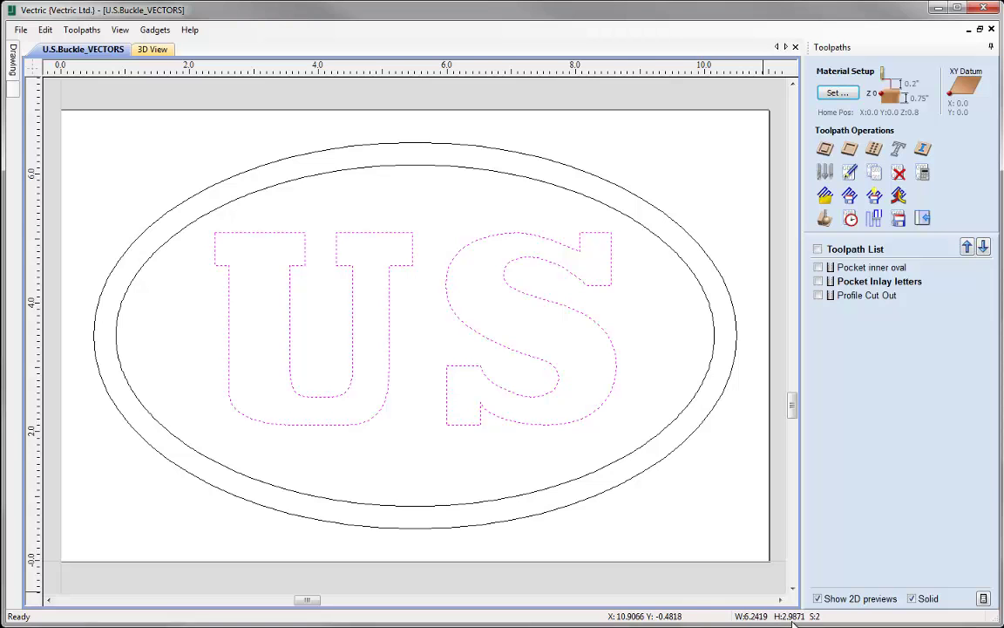
pyautogui.rightClick(616, 370)
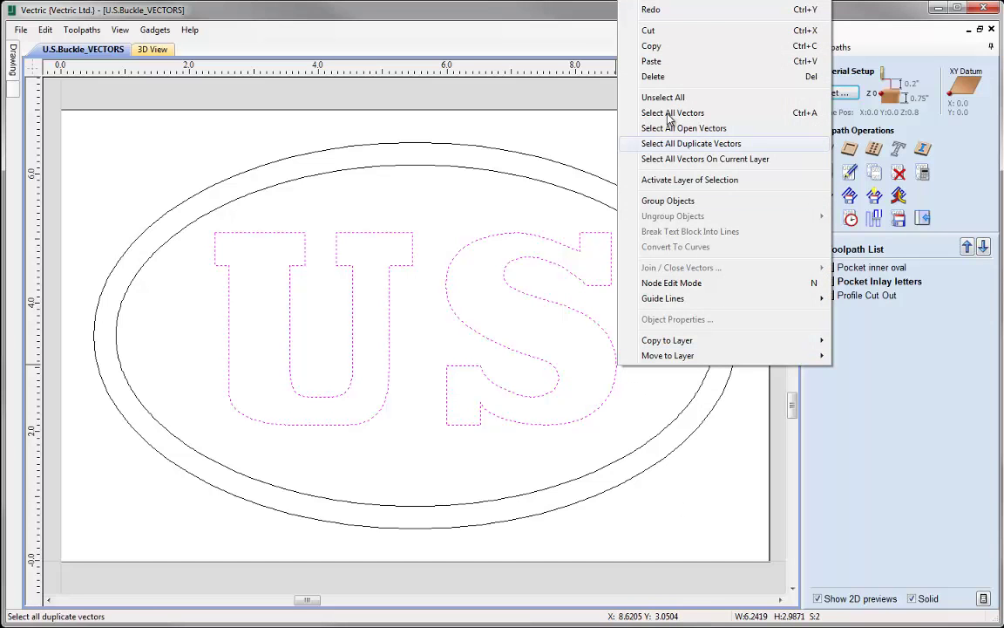
pyautogui.click(662, 48)
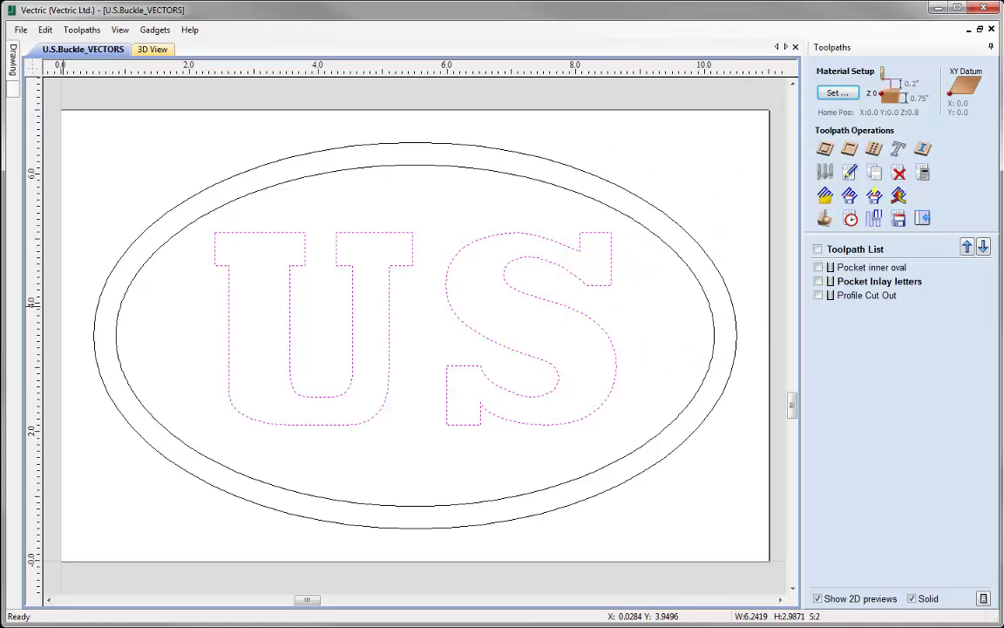
# Step: Create a new job 8 inches wide and 4 inches high with a material thickness of 0.5 inches
pyautogui.hotkey('ctrl', 'n')
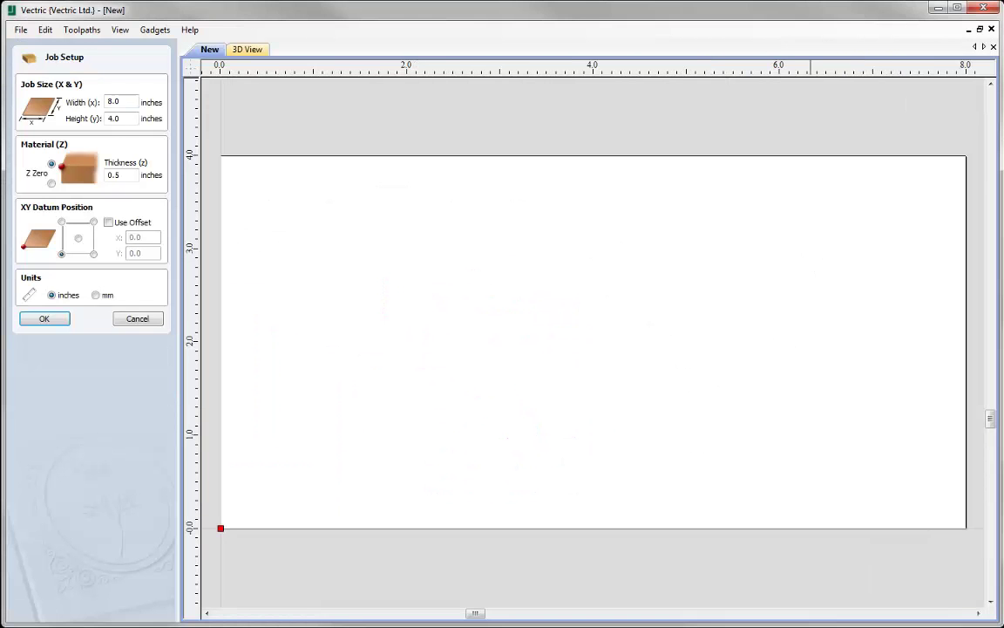
pyautogui.doubleClick(118, 102)
pyautogui.write('8')
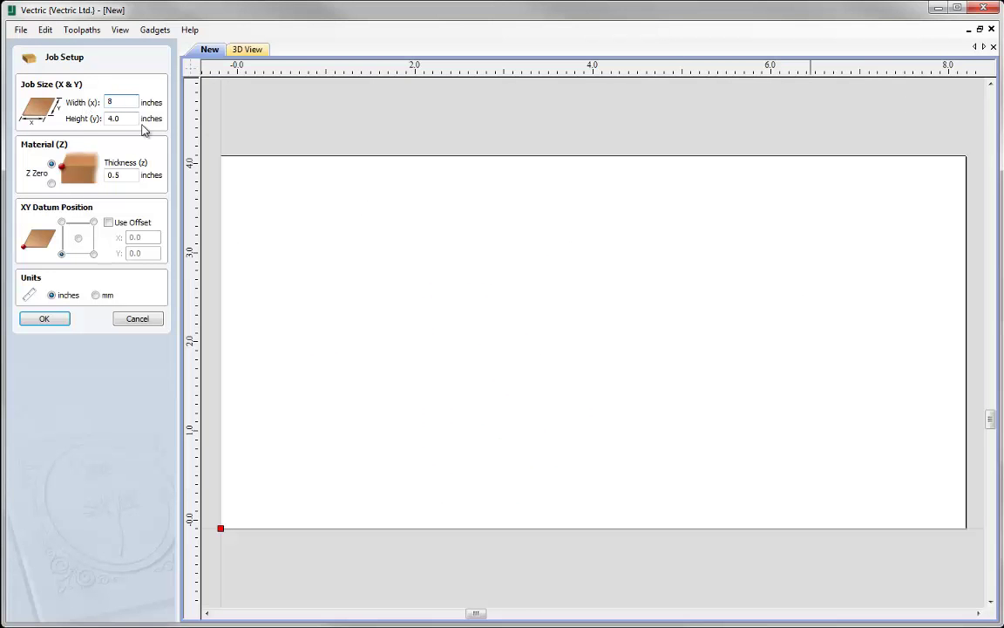
pyautogui.press('Tab')
pyautogui.write('4')
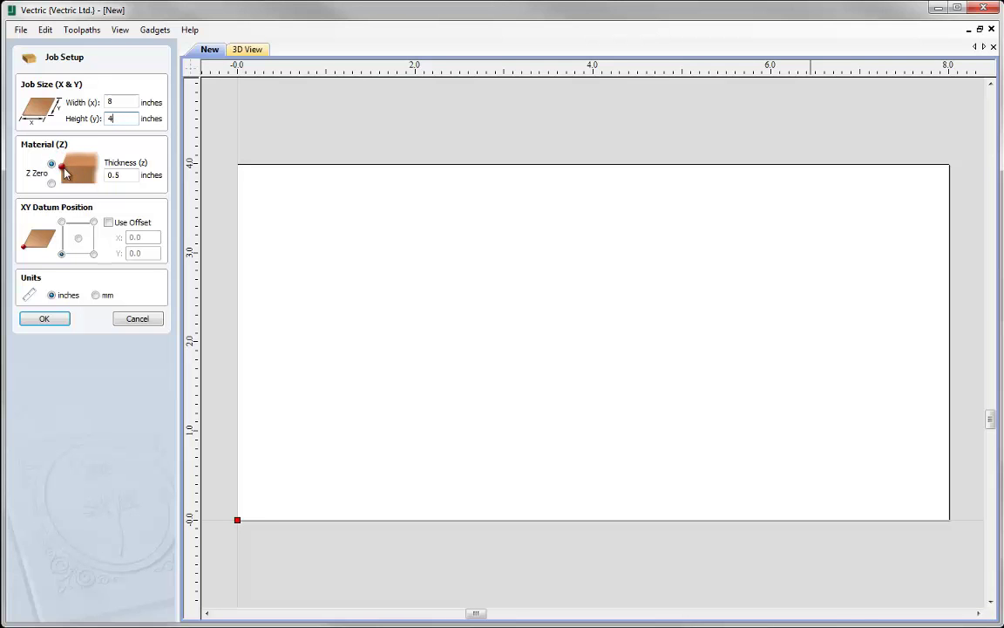
pyautogui.doubleClick(133, 174)
pyautogui.write('0.5')
pyautogui.click(57, 322)
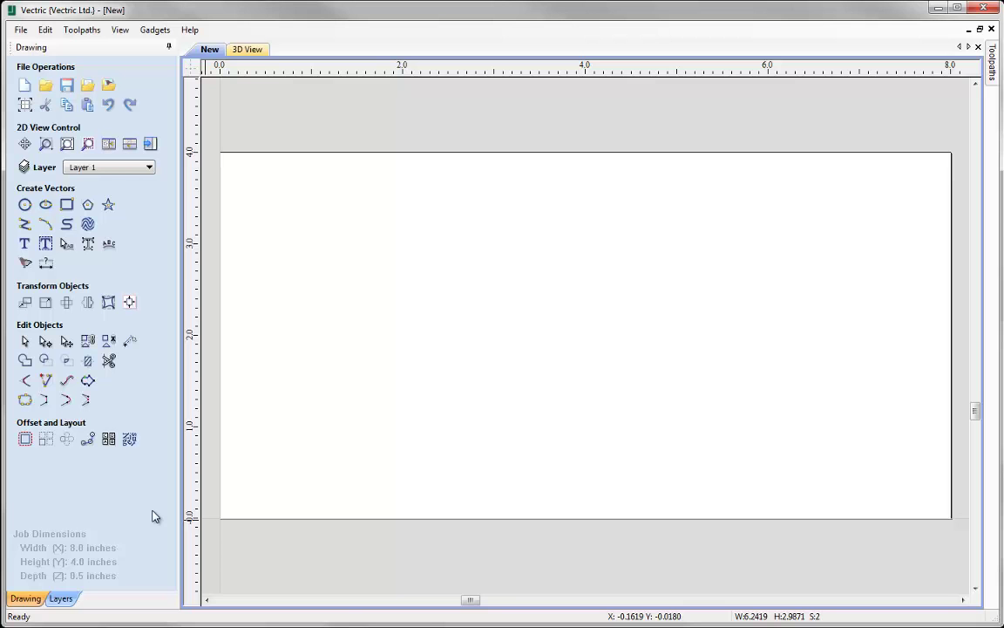
# Step: Paste the copied U and S vectors into the new job and center them on the material in both directions
pyautogui.rightClick(437, 460)
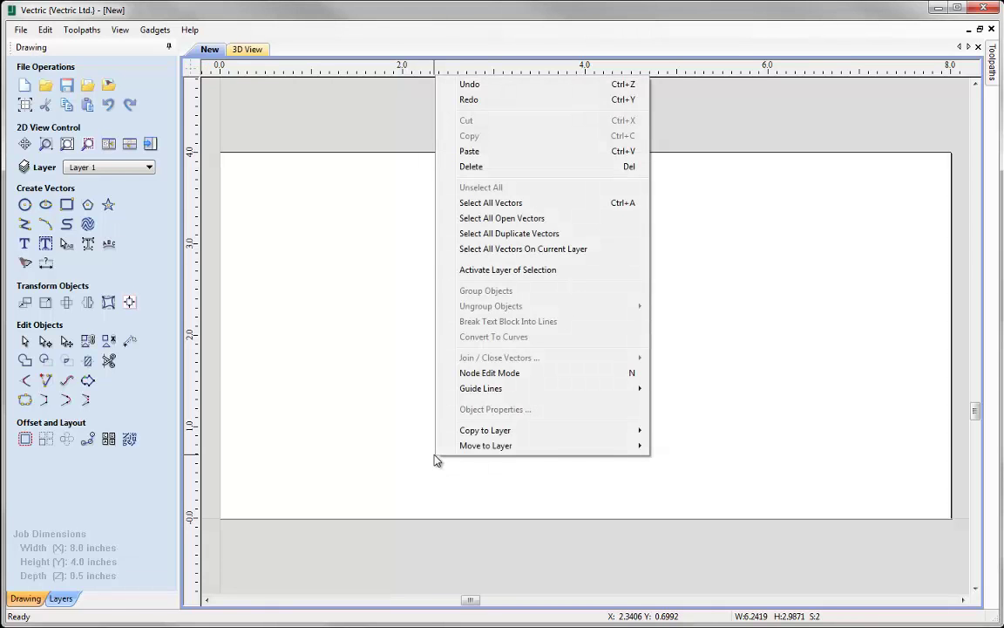
pyautogui.click(519, 158)
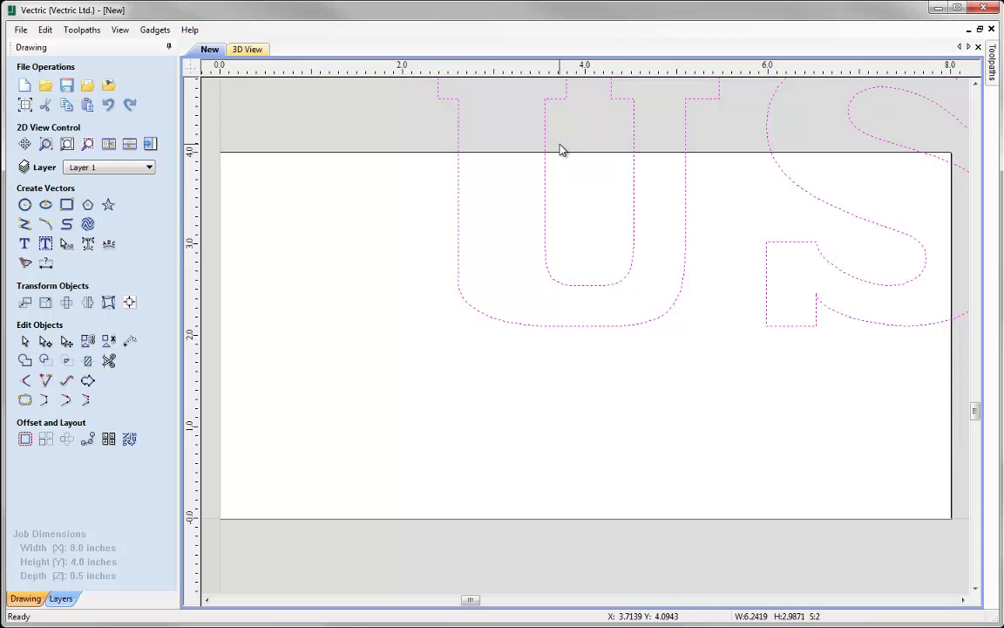
pyautogui.click(129, 302)
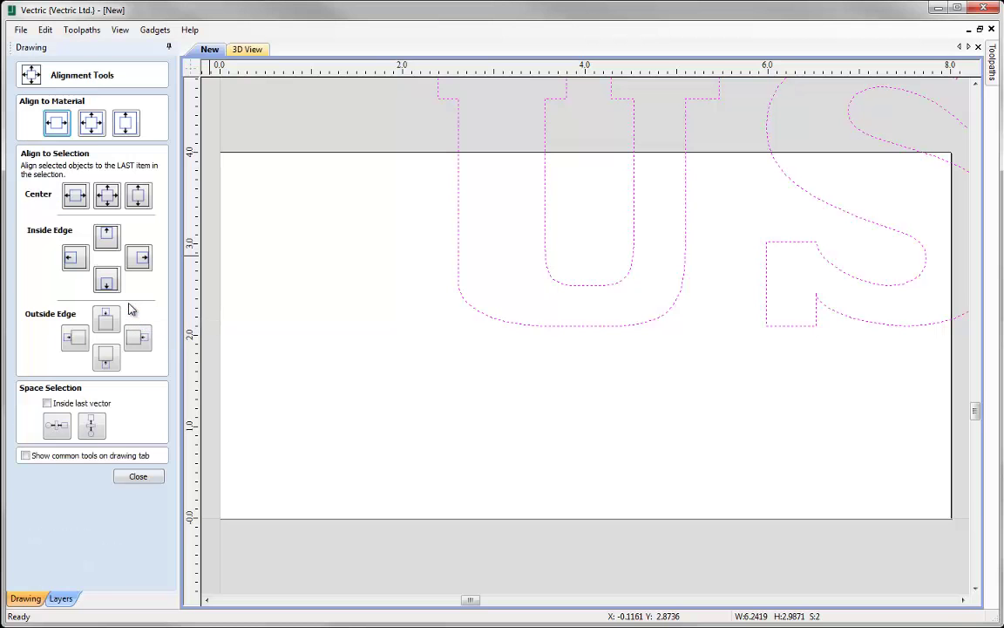
pyautogui.click(91, 123)
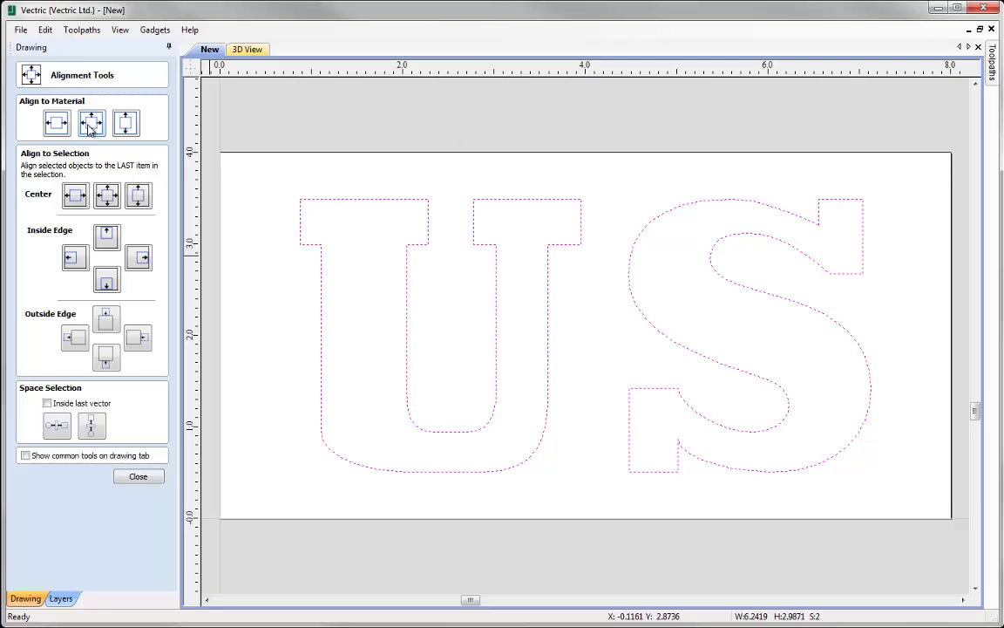
pyautogui.click(137, 477)
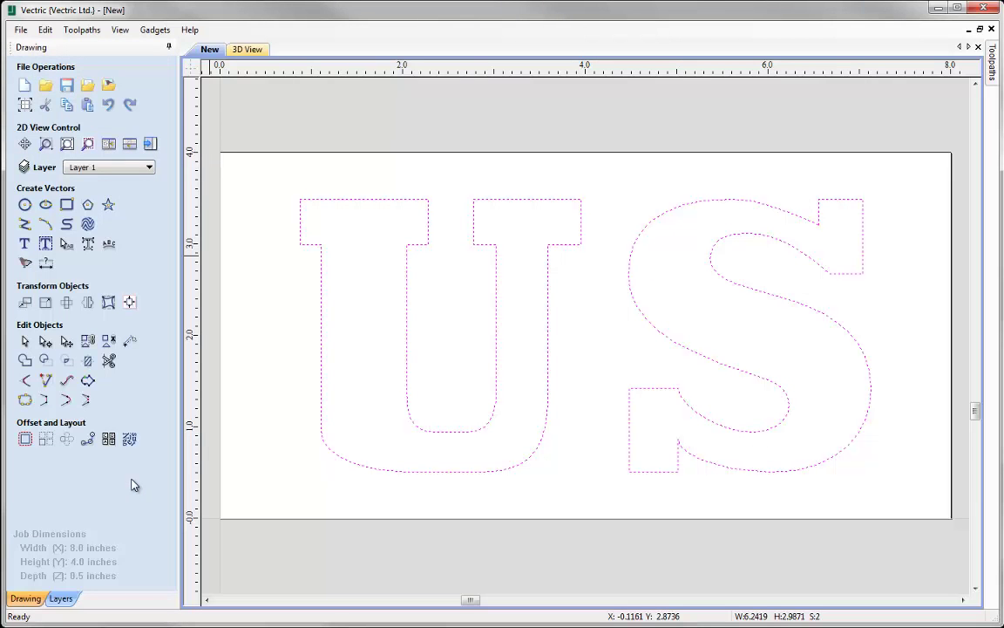
# Step: Switch to the toolpath layout and accept the material setup for the 0.5 inch stock
pyautogui.click(151, 143)
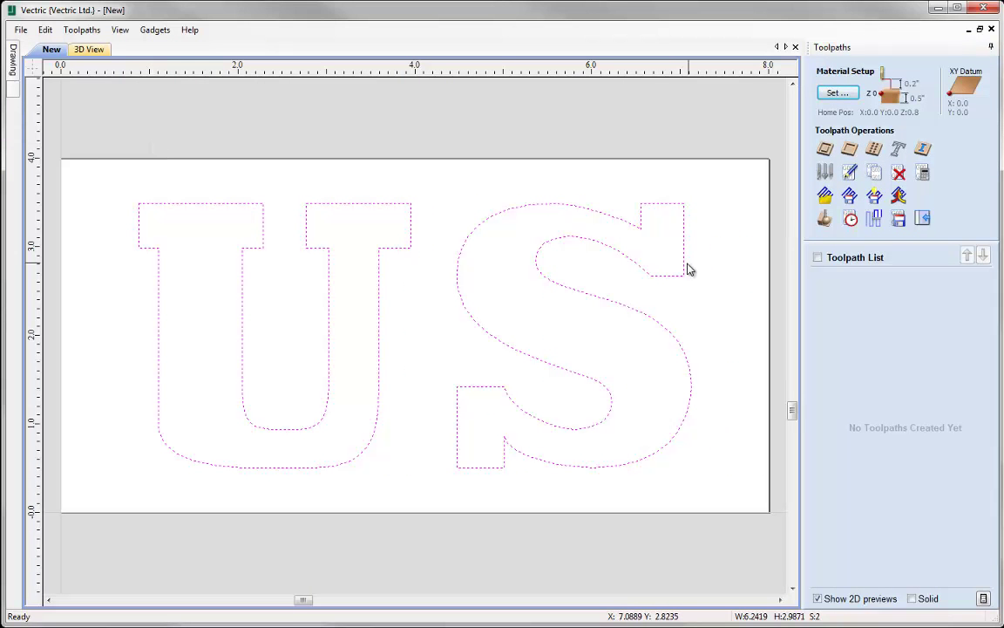
pyautogui.click(837, 92)
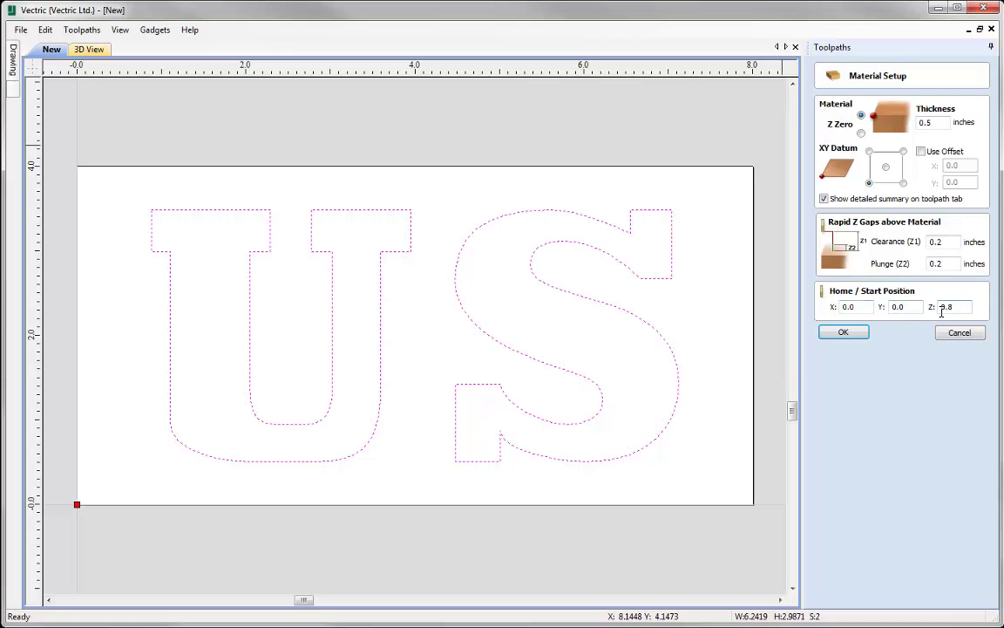
pyautogui.click(848, 333)
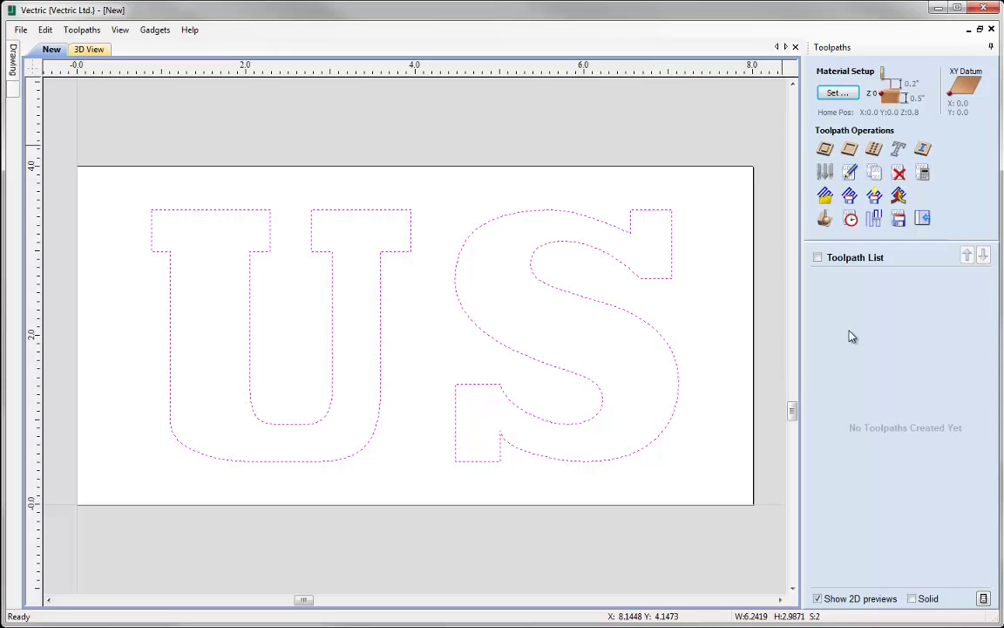
# Step: Start a straight male inlay toolpath for the letters with a 0.5 inch cut depth and the 0.25 inch End Mill
pyautogui.click(924, 153)
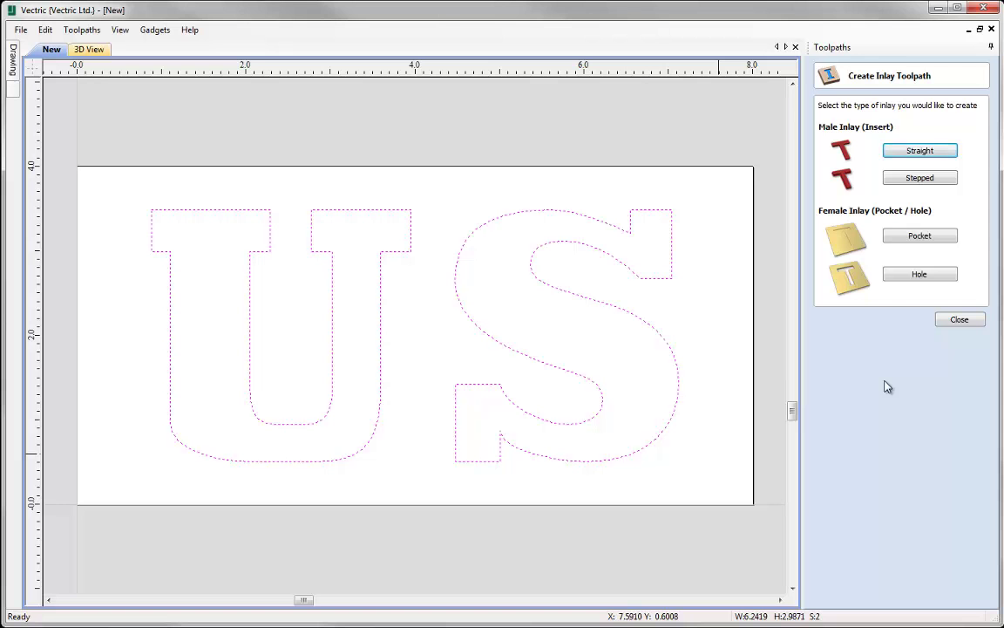
pyautogui.click(904, 152)
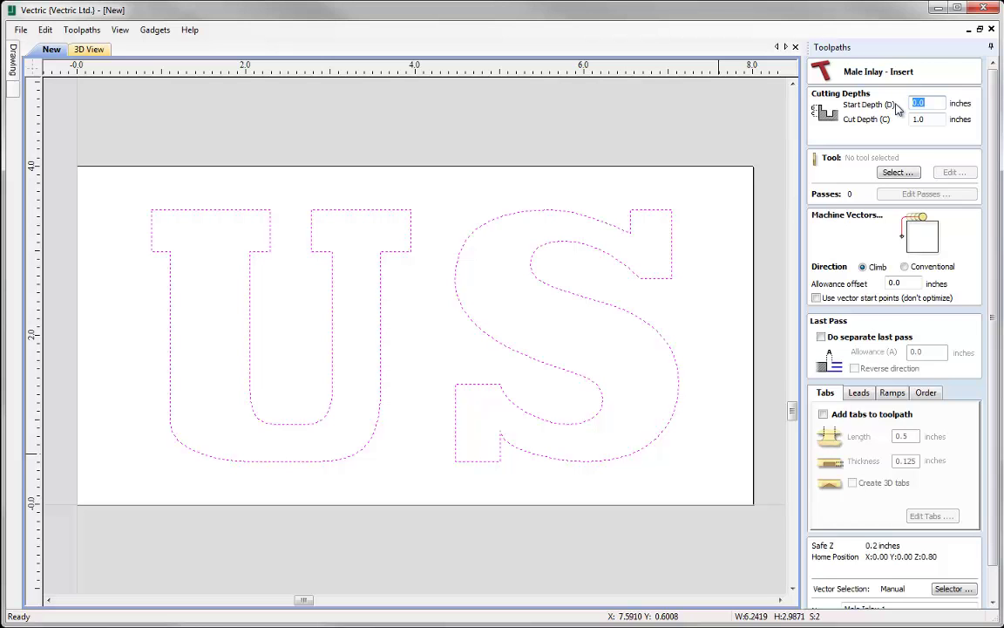
pyautogui.click(934, 121)
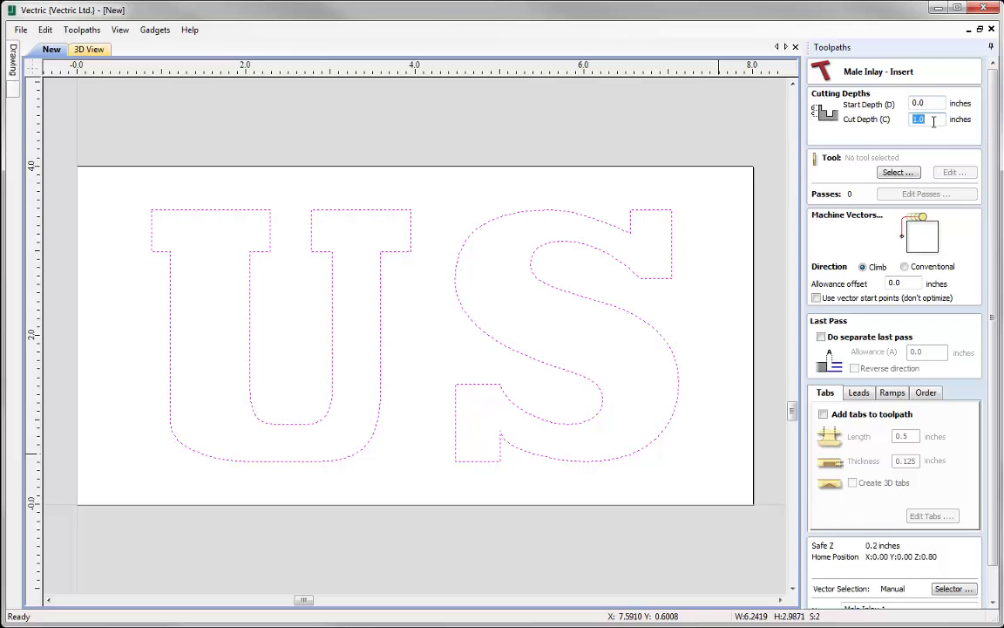
pyautogui.write('0.5')
pyautogui.click(895, 173)
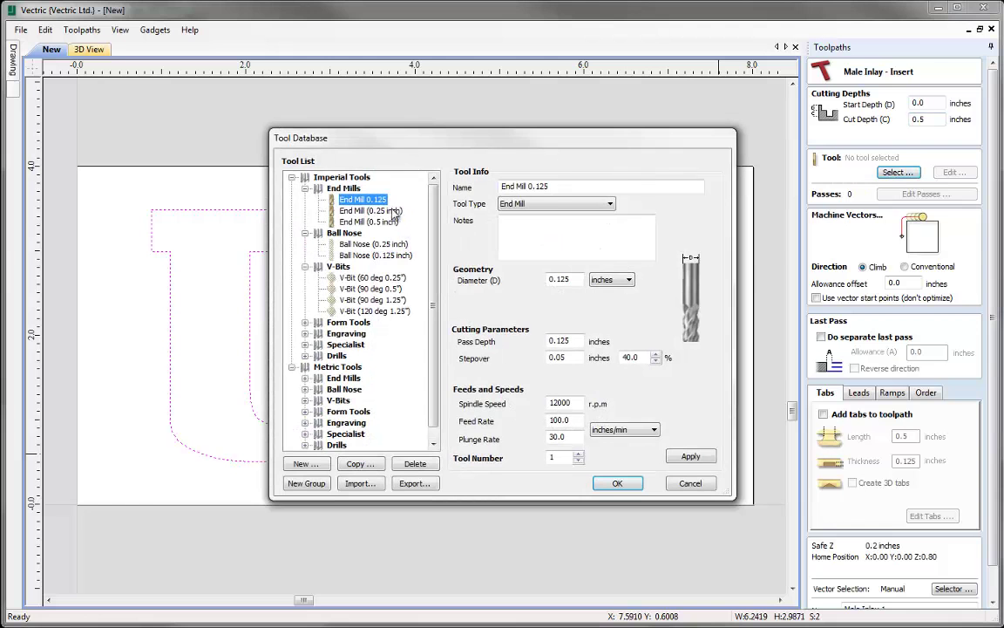
pyautogui.click(388, 214)
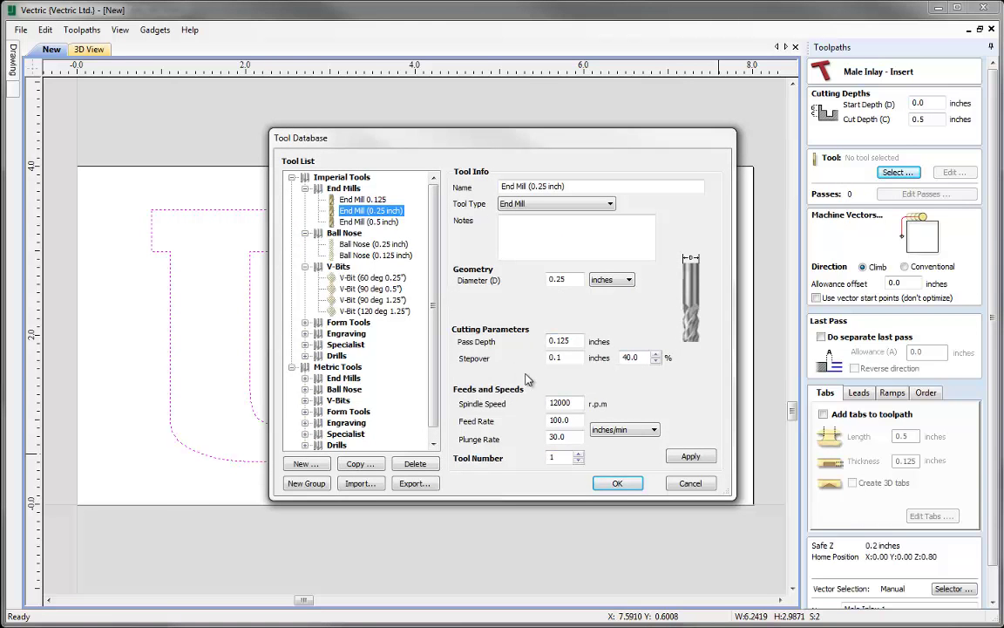
pyautogui.click(624, 486)
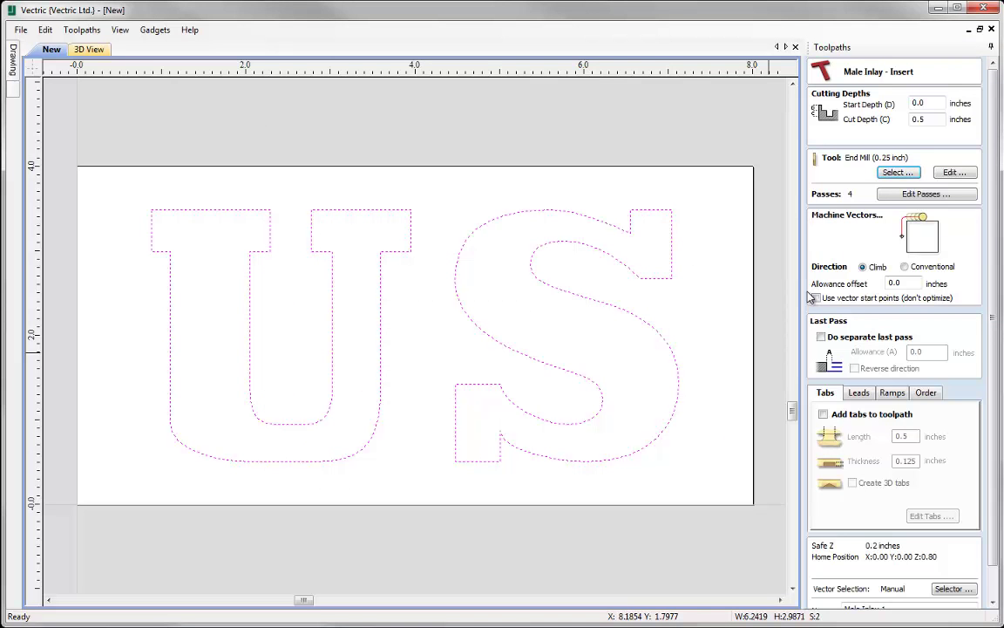
# Step: Enable tabs on the male inlay toolpath, set their length to 0.25 inches and reduce their thickness
pyautogui.click(823, 414)
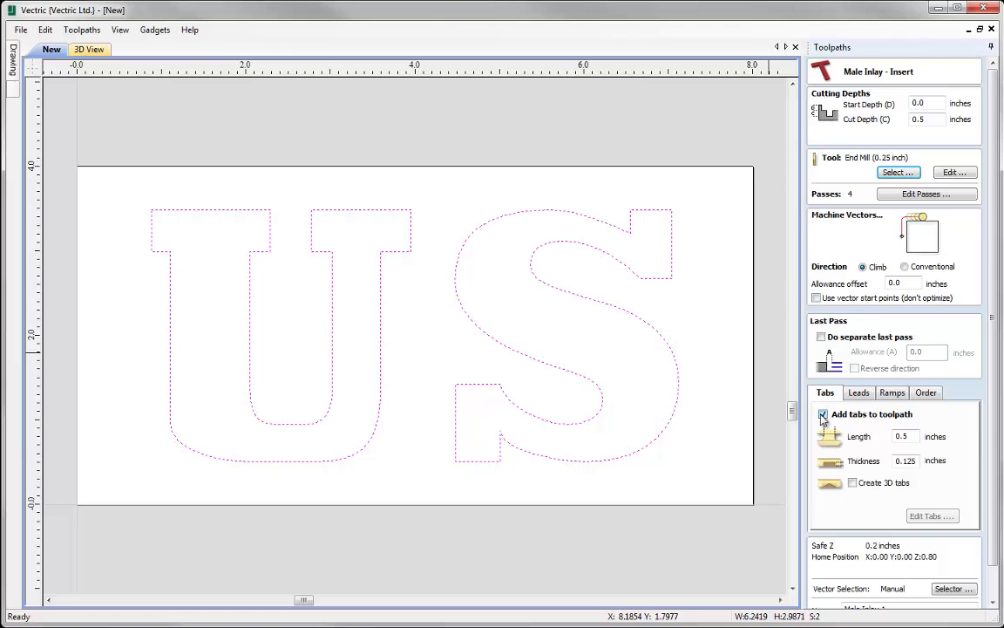
pyautogui.doubleClick(906, 436)
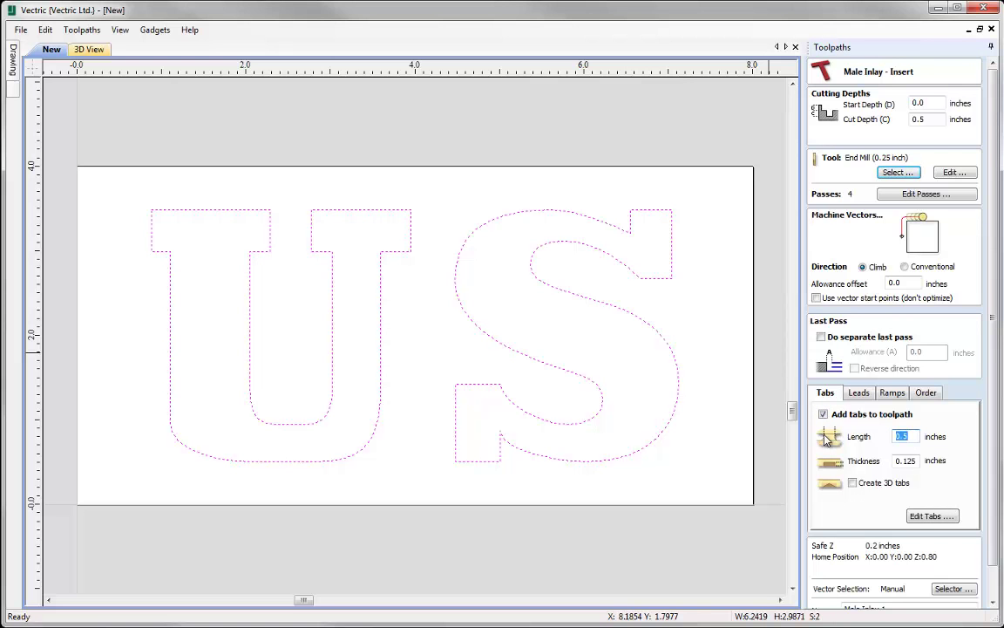
pyautogui.write('0.25')
pyautogui.moveTo(911, 464); pyautogui.dragTo(928, 469)
pyautogui.press('BackSpace')
pyautogui.press('BackSpace')
# Step: Place tabs by hand on the U's two top serifs and bottom curve, and on the S's upper-left and lower-right outer curves
pyautogui.click(926, 517)
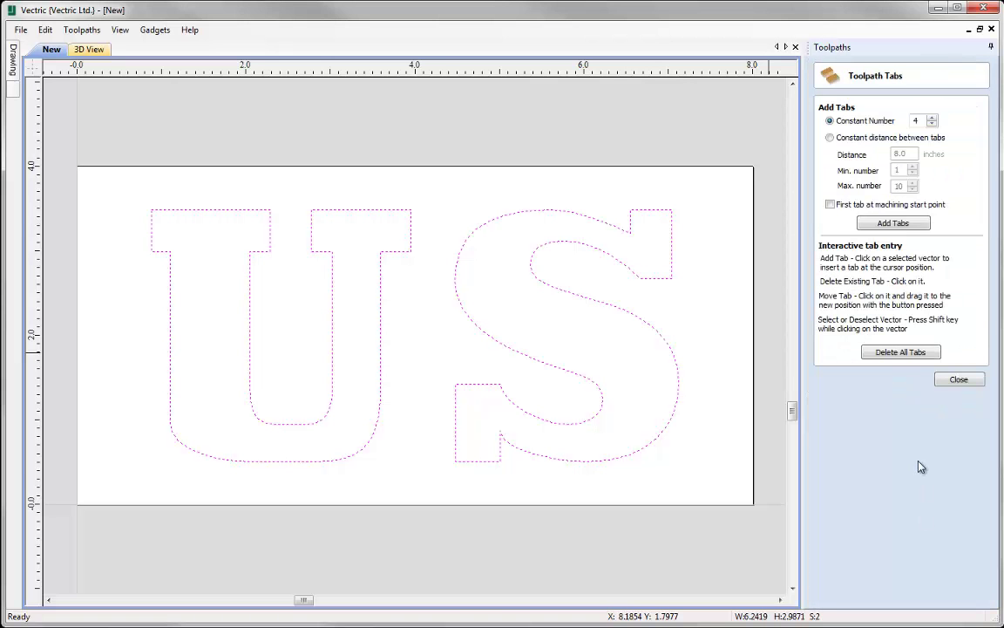
pyautogui.click(211, 210)
pyautogui.click(368, 209)
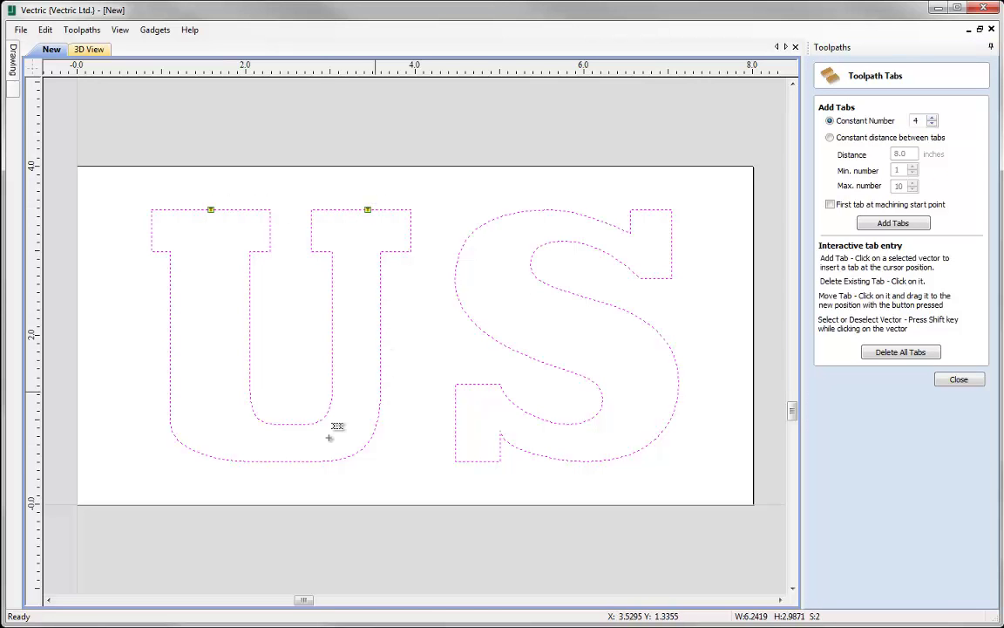
pyautogui.click(287, 461)
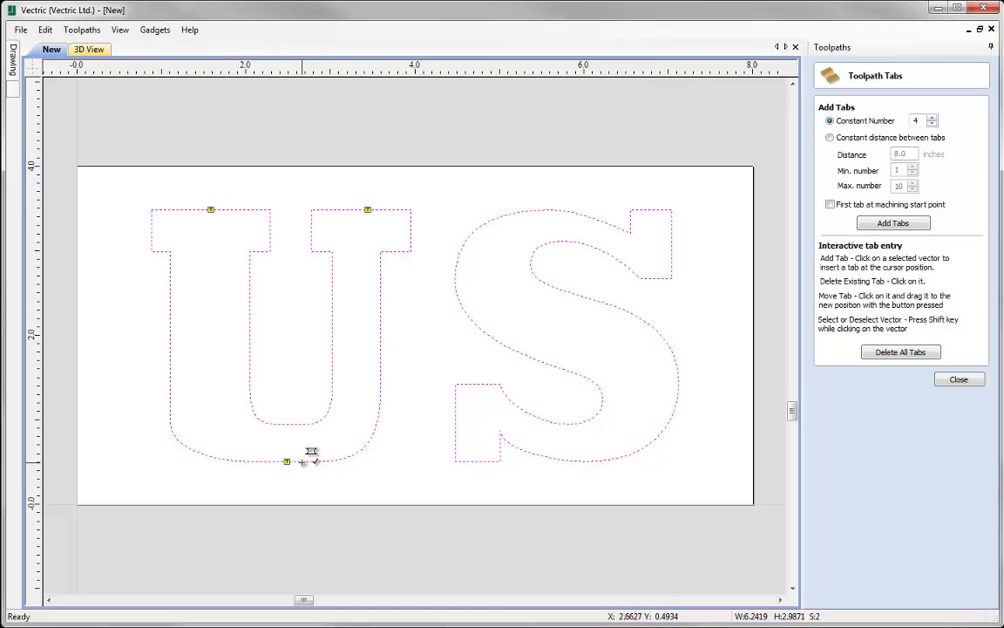
pyautogui.click(475, 325)
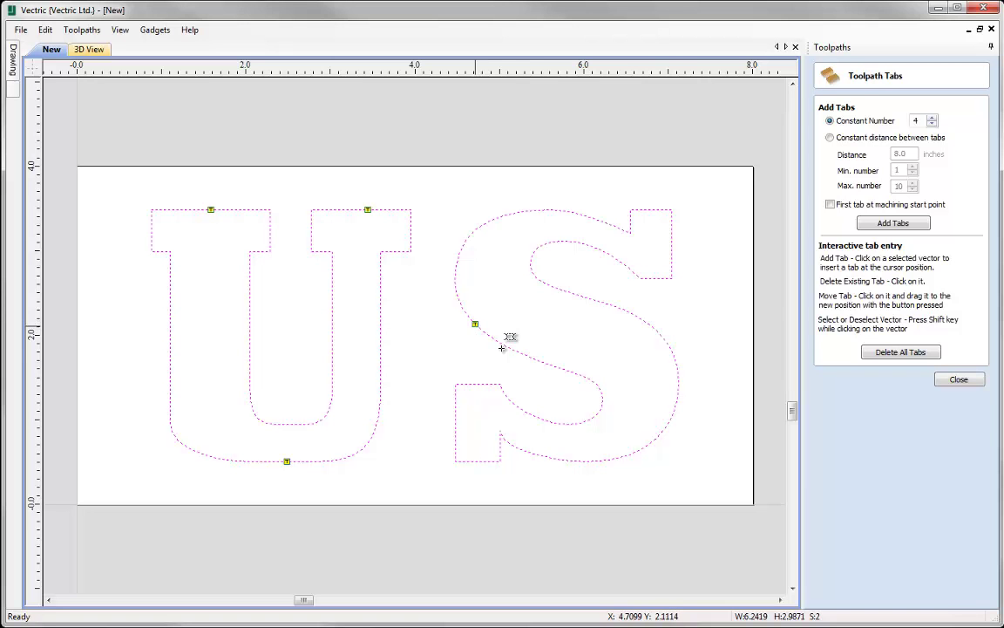
pyautogui.click(678, 383)
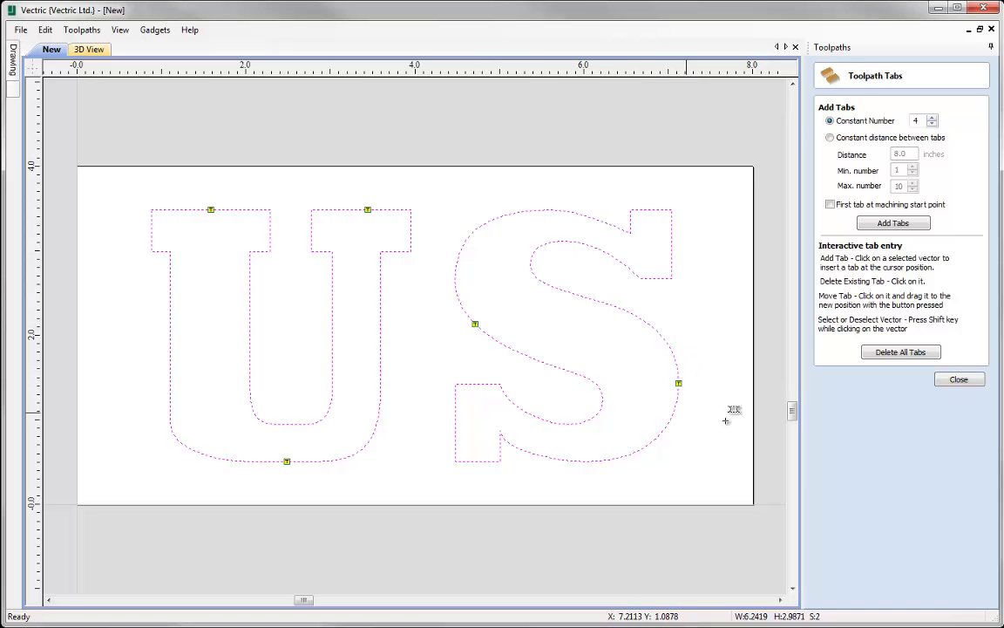
pyautogui.click(958, 379)
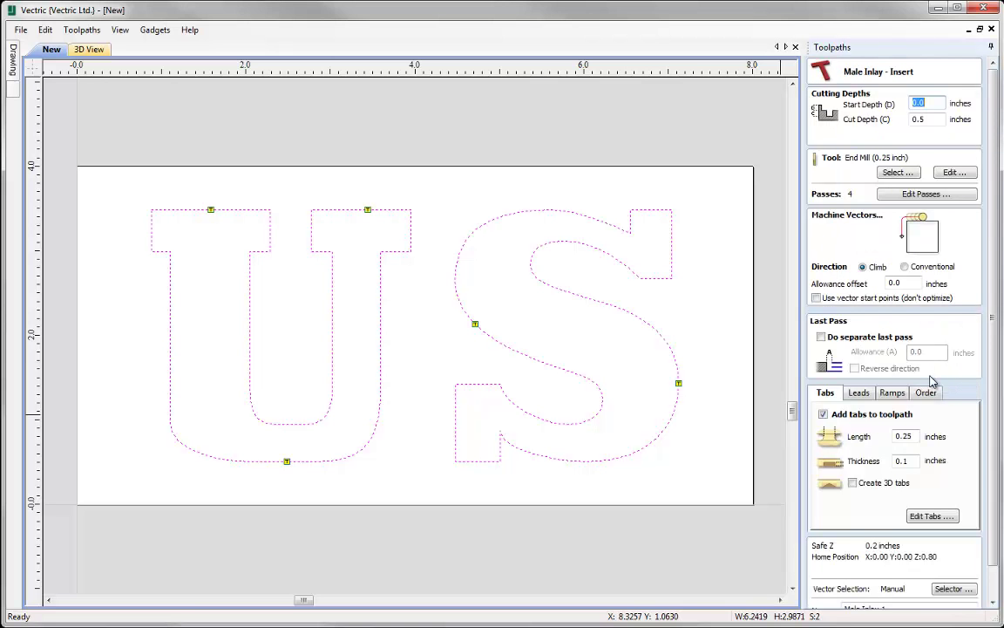
# Step: Name the toolpath Male Inlay letters and calculate it
pyautogui.scroll(-1, 931, 381)
pyautogui.click(894, 594)
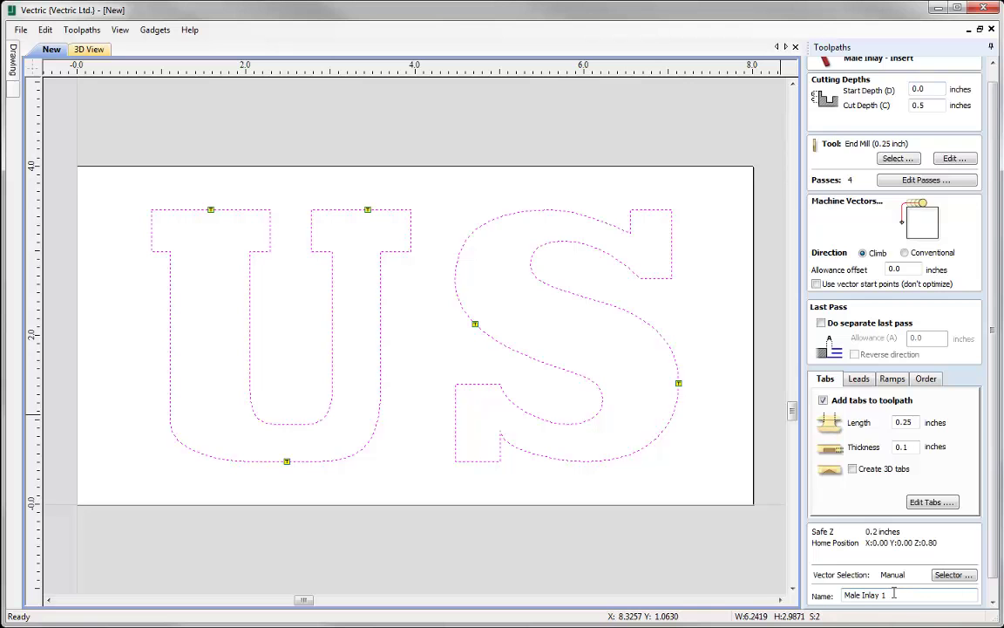
pyautogui.write('letters')
pyautogui.scroll(-1, 942, 507)
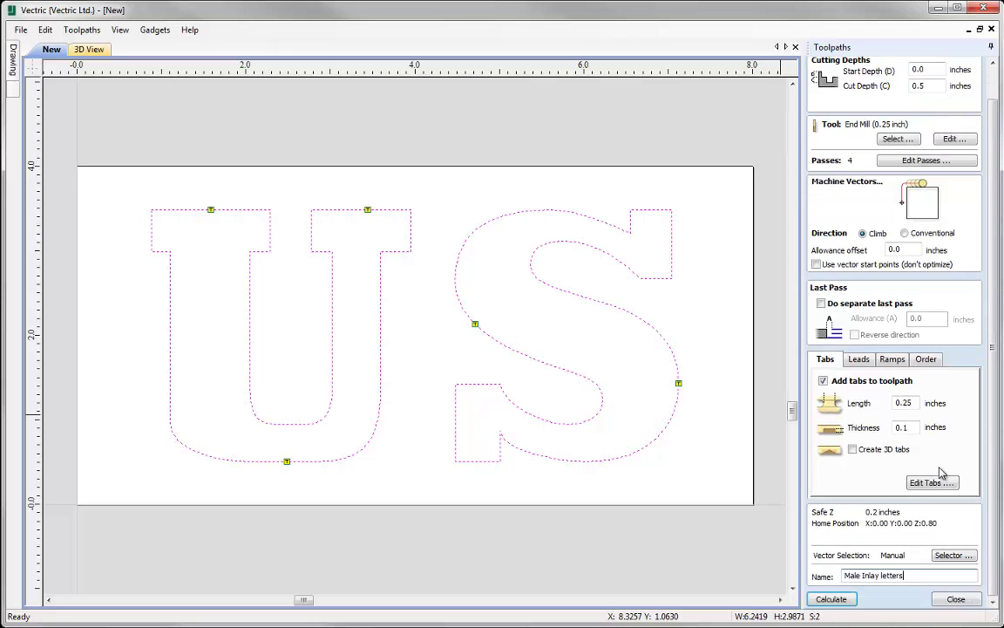
pyautogui.click(843, 600)
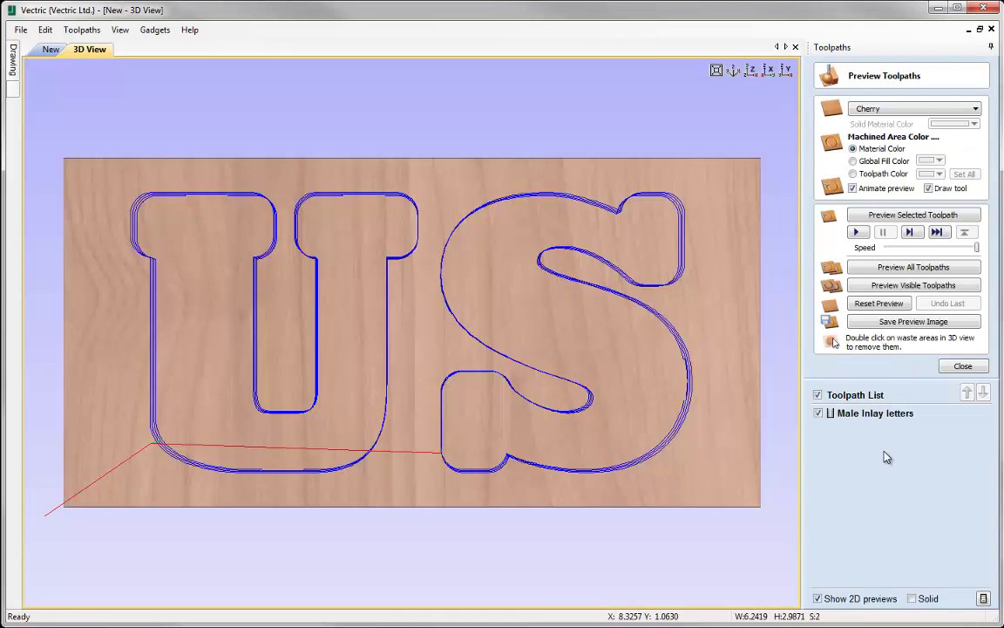
# Step: Inspect the calculated toolpath at an angle, simulate its cut from the top view, and leave the preview
pyautogui.moveTo(426, 426); pyautogui.dragTo(487, 343)
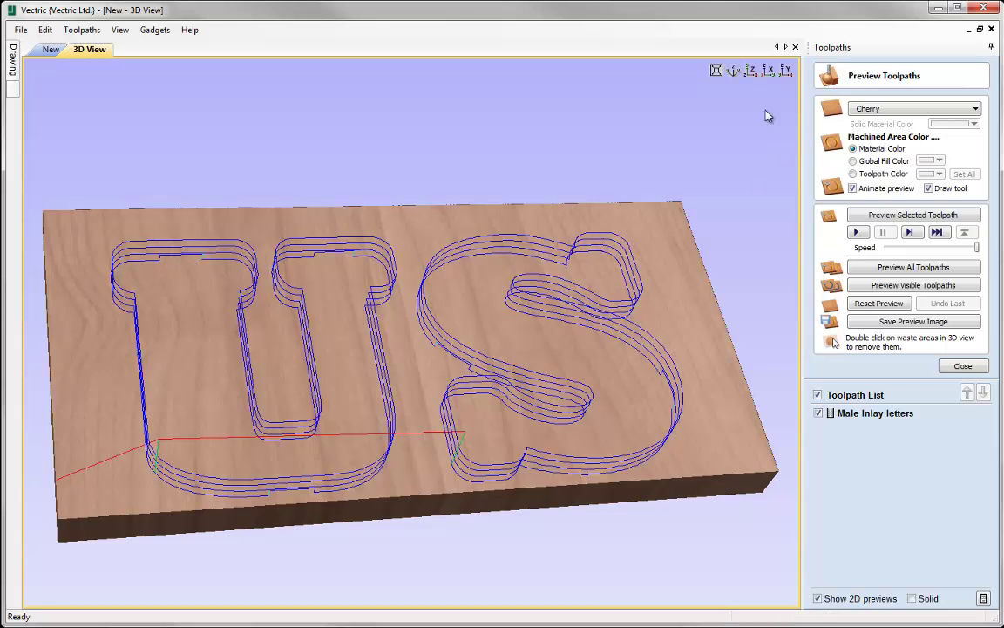
pyautogui.click(753, 71)
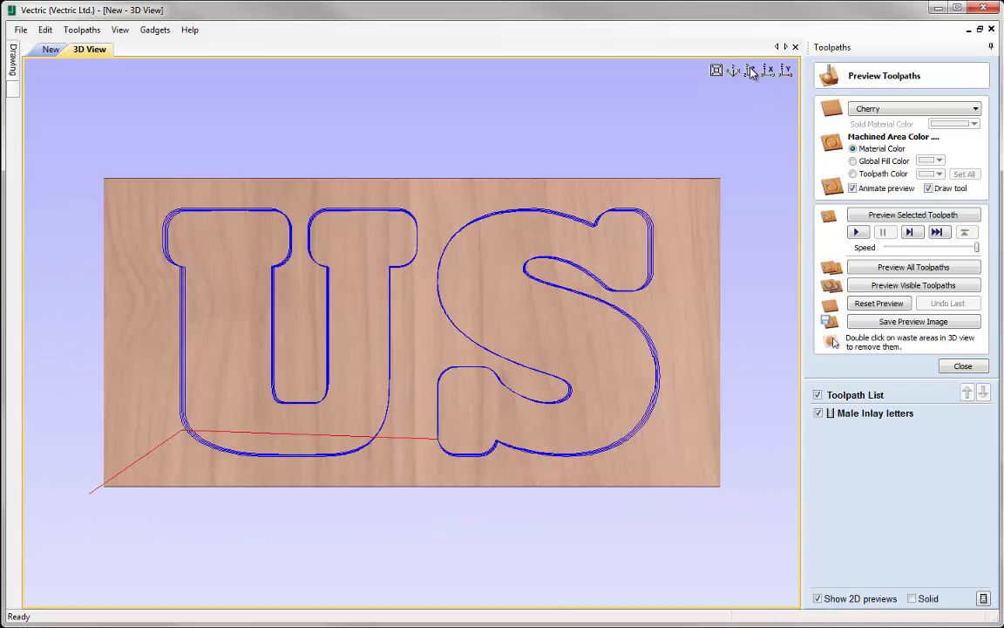
pyautogui.click(908, 217)
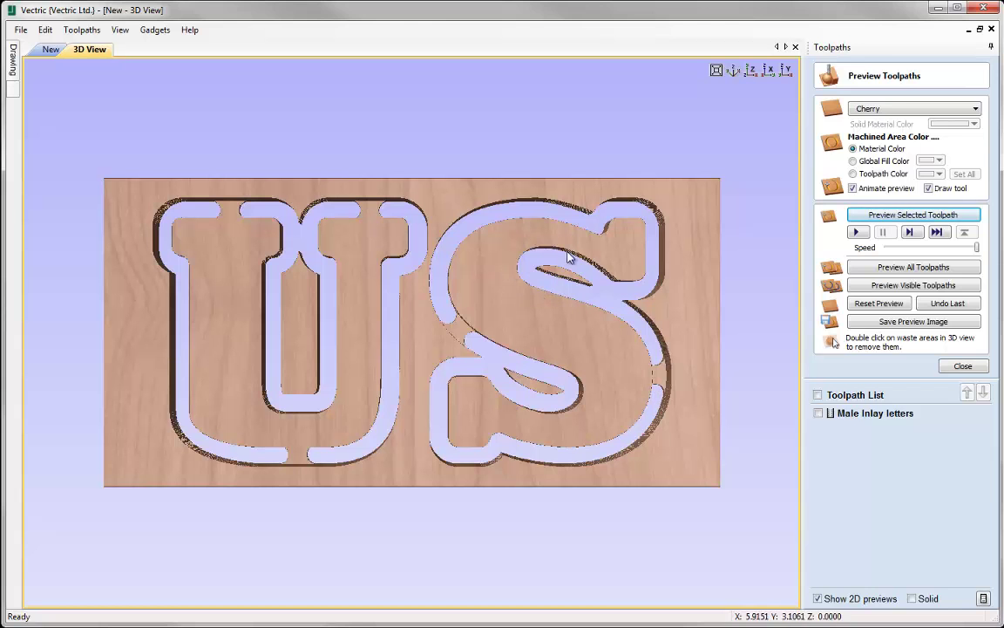
pyautogui.press('Escape')
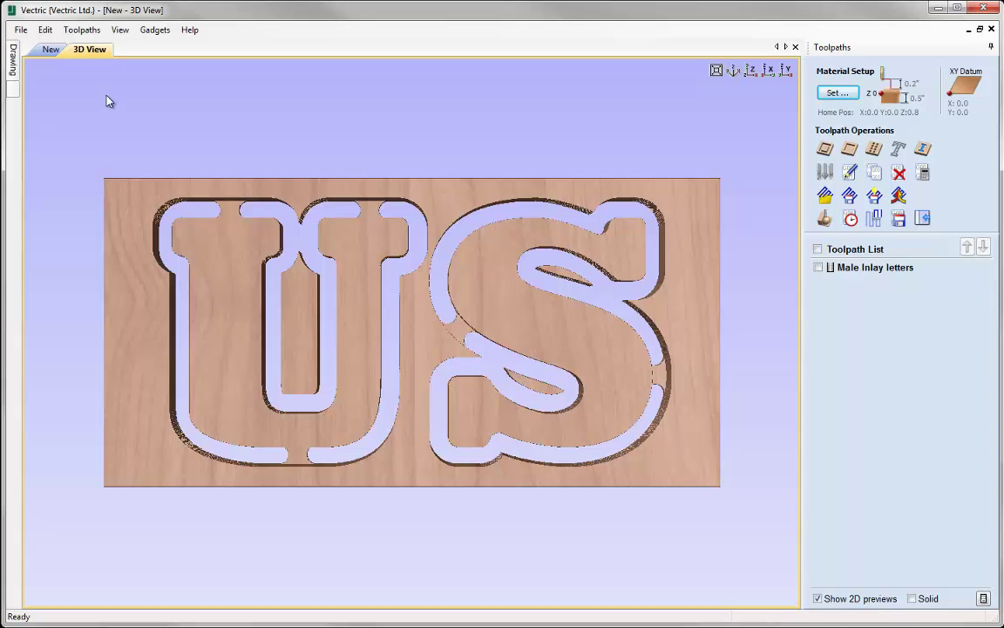
# Step: In the 2D drawing, nudge only the U about 0.4 inch to the left, away from the S
pyautogui.click(48, 51)
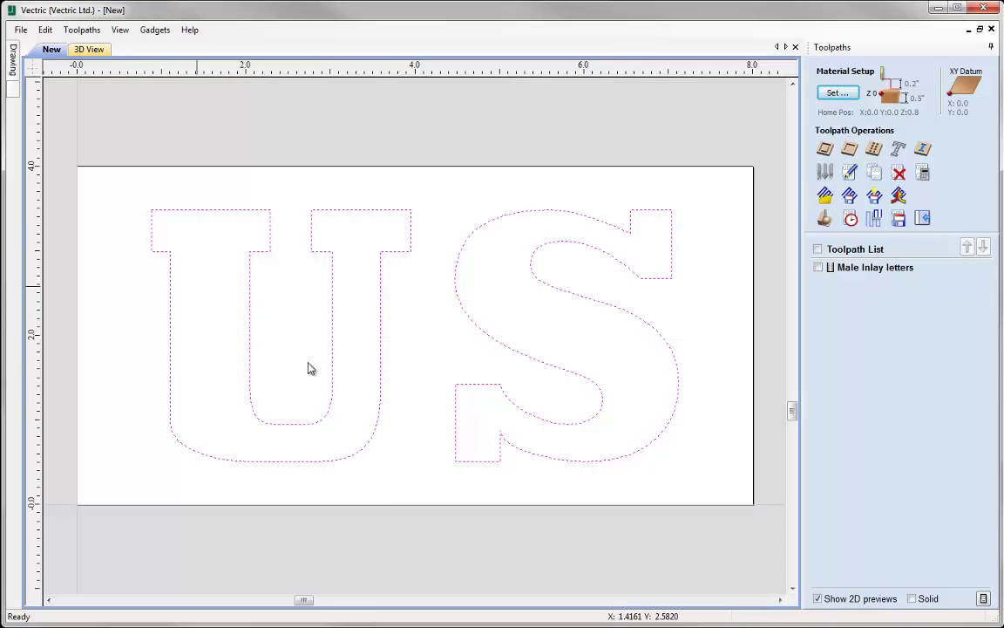
pyautogui.click(378, 352)
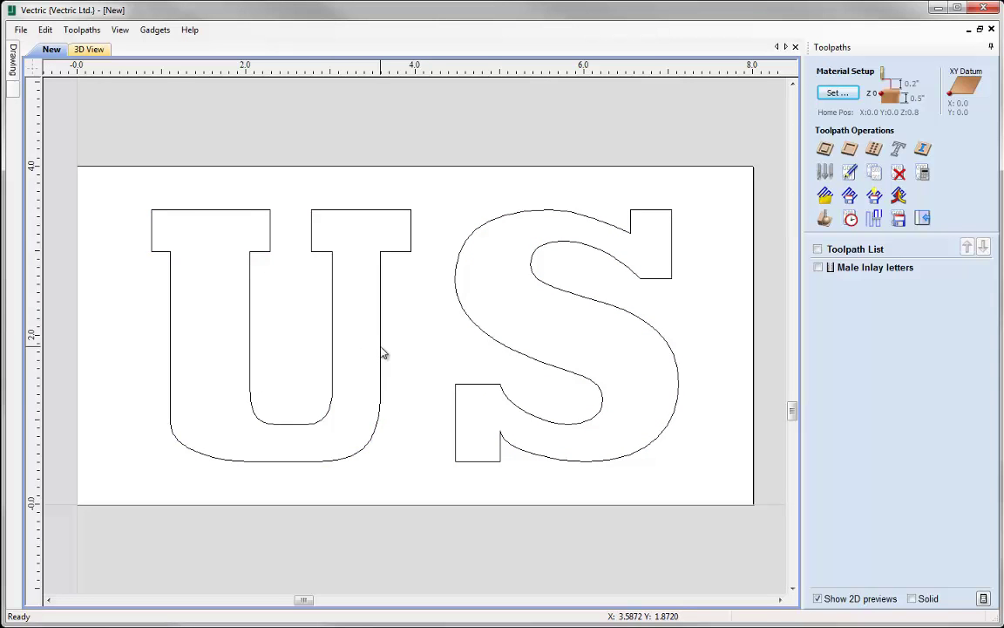
pyautogui.click(370, 351)
pyautogui.press('Left')
pyautogui.press('Left')
pyautogui.press('Left')
pyautogui.press('Left')
pyautogui.press('Left')
pyautogui.press('Left')
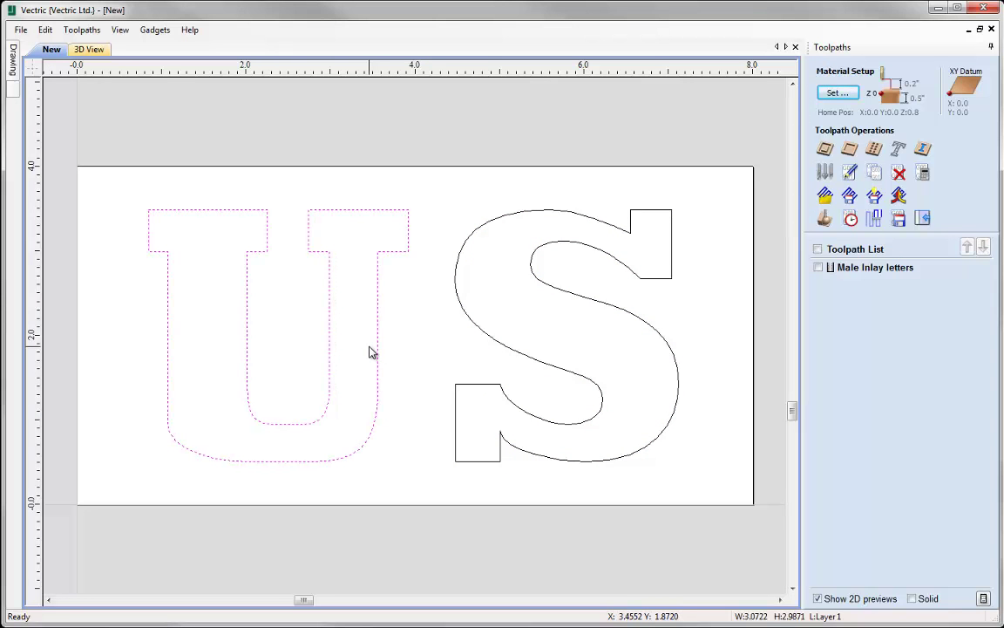
pyautogui.press('Left')
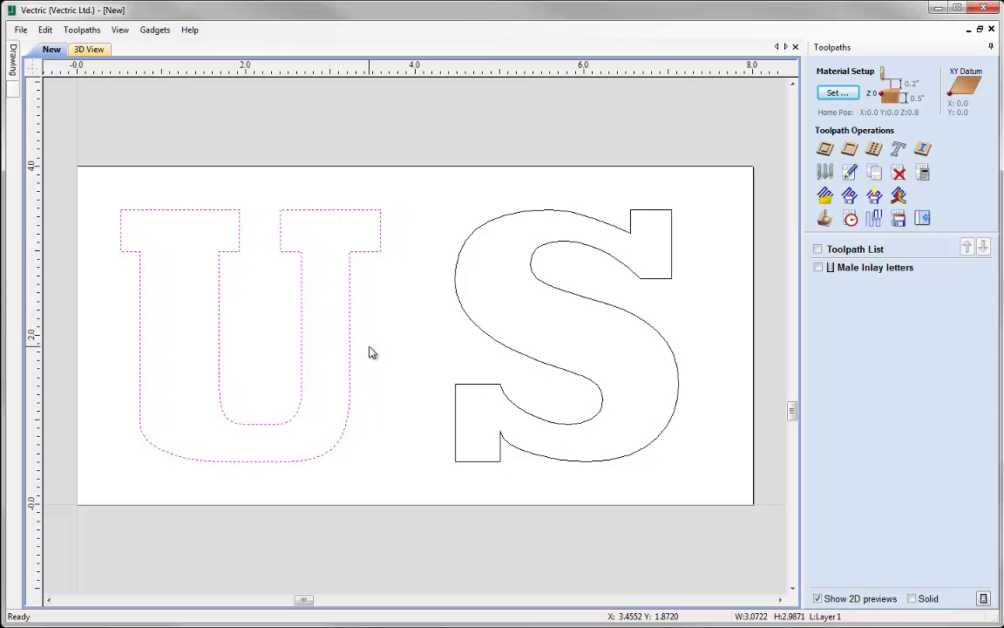
# Step: Nudge the S about 0.25 inch to the right to widen the gap between the letters, and deselect it
pyautogui.click(492, 342)
pyautogui.press('Right')
pyautogui.press('Right')
pyautogui.press('Right')
pyautogui.press('Right')
pyautogui.press('Right')
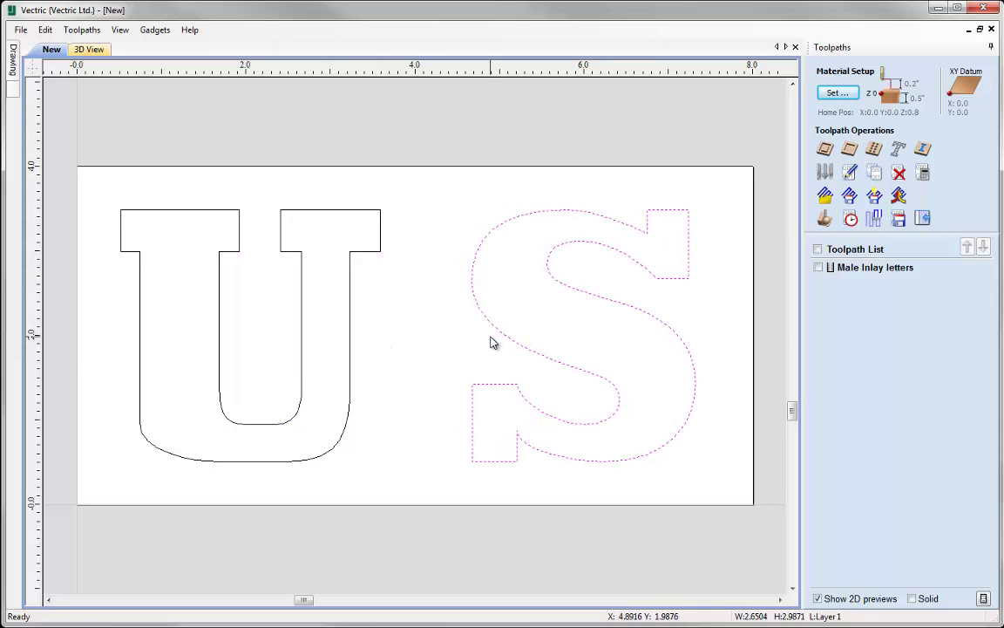
pyautogui.click(462, 341)
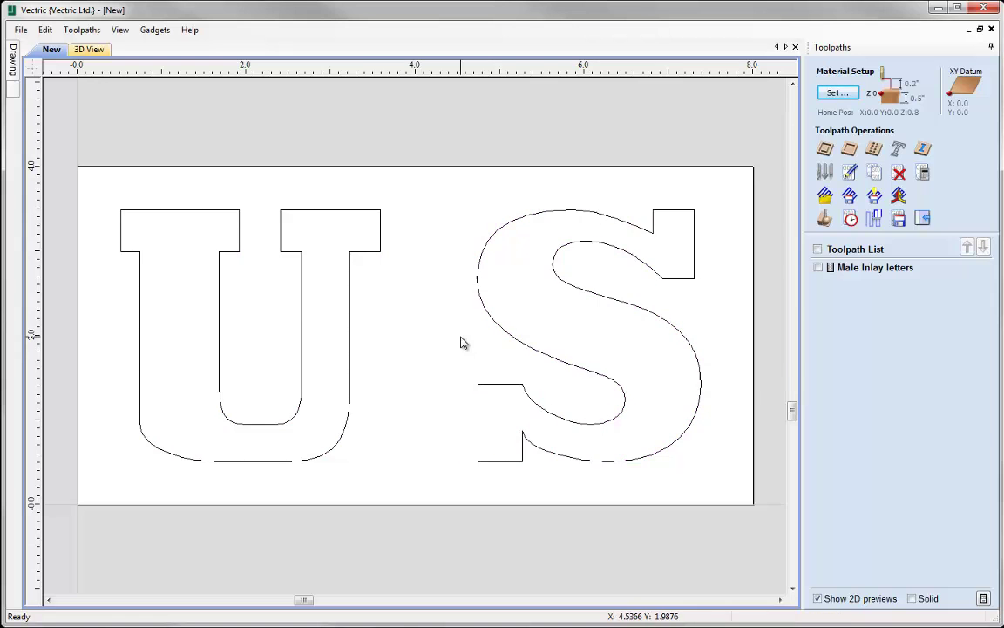
# Step: Edit the Male Inlay letters tabs, moving the S's two tabs to its lower-right and top curves and adding one on its lower-left serif
pyautogui.doubleClick(859, 270)
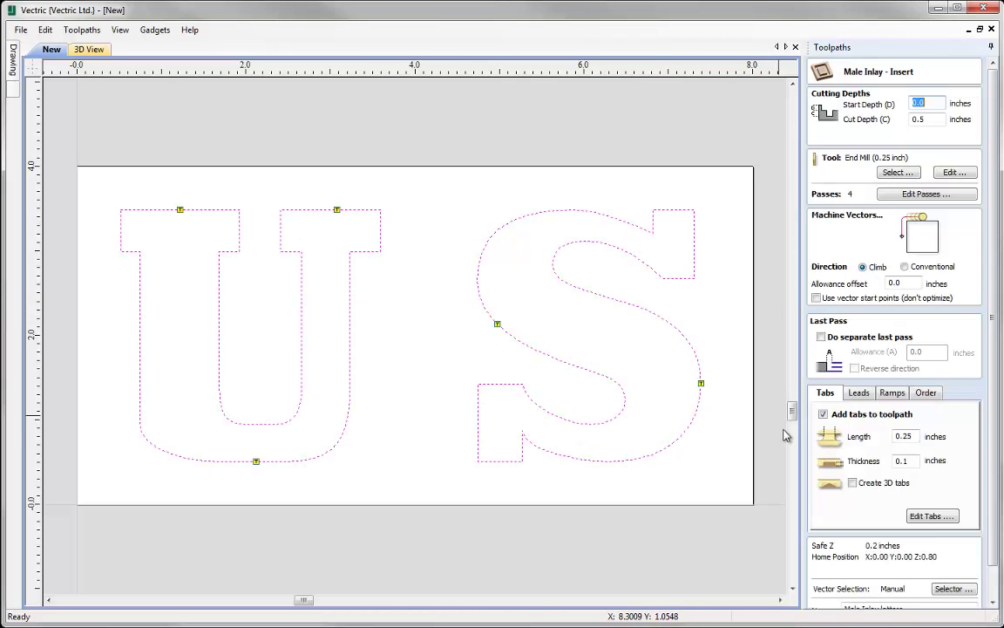
pyautogui.click(932, 517)
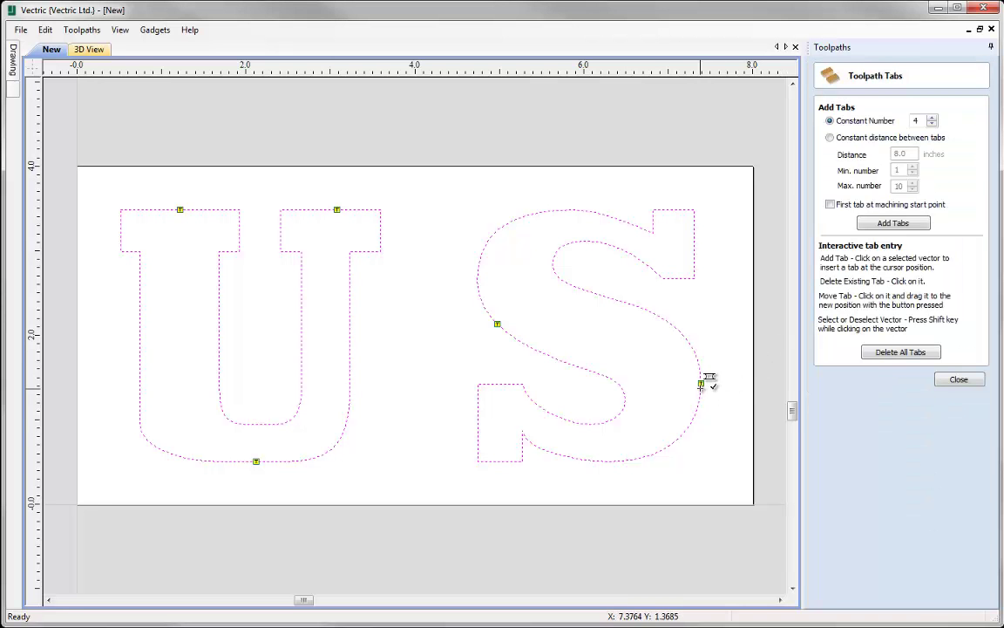
pyautogui.moveTo(698, 411); pyautogui.dragTo(692, 419)
pyautogui.moveTo(509, 316); pyautogui.dragTo(539, 212)
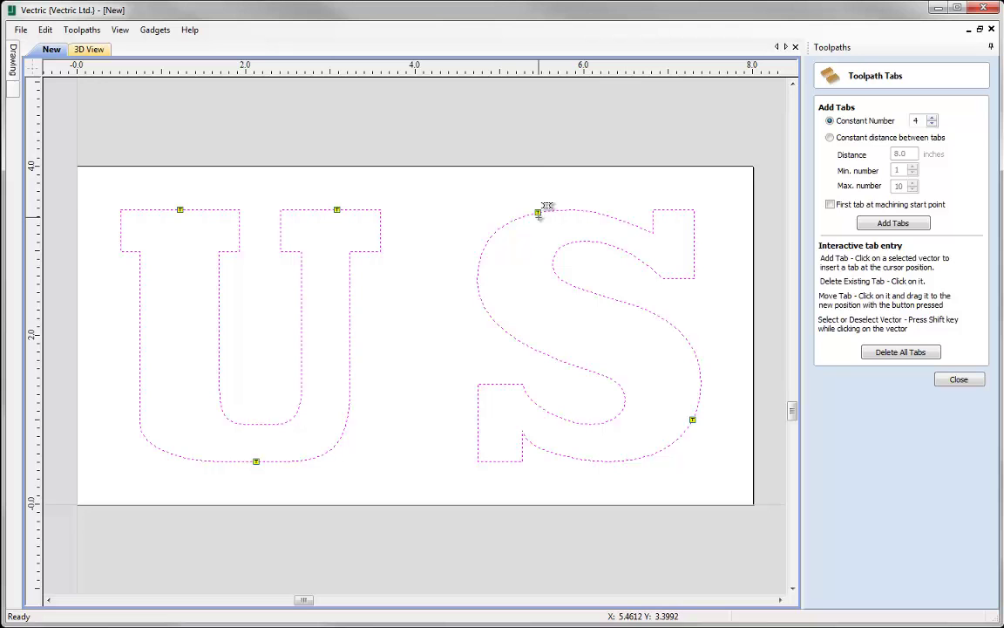
pyautogui.click(479, 424)
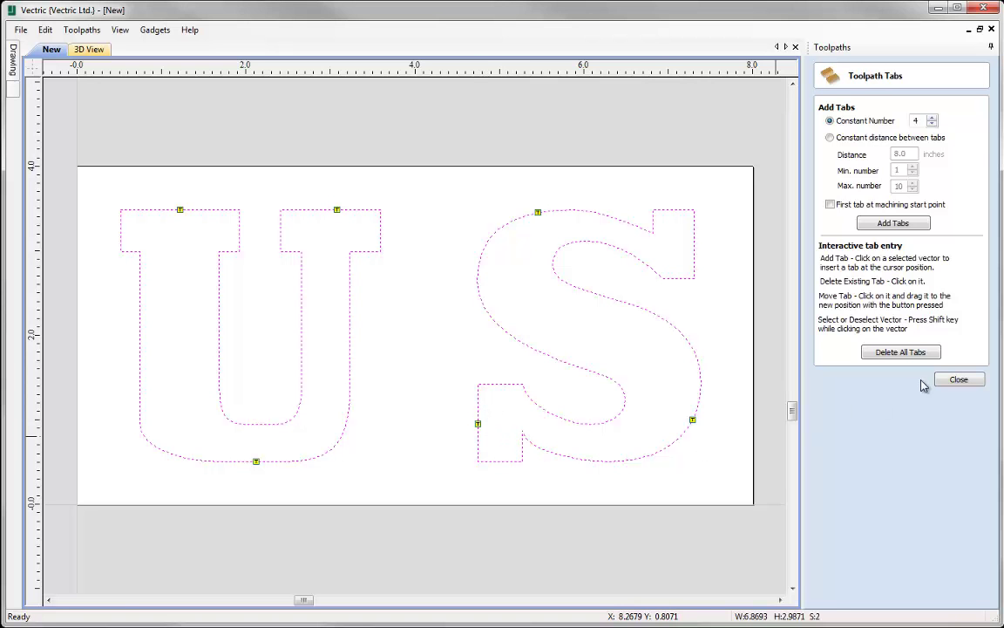
pyautogui.click(958, 379)
# Step: Recalculate the male inlay toolpath and simulate it again on a reset material block
pyautogui.scroll(-3, 882, 488)
pyautogui.click(830, 599)
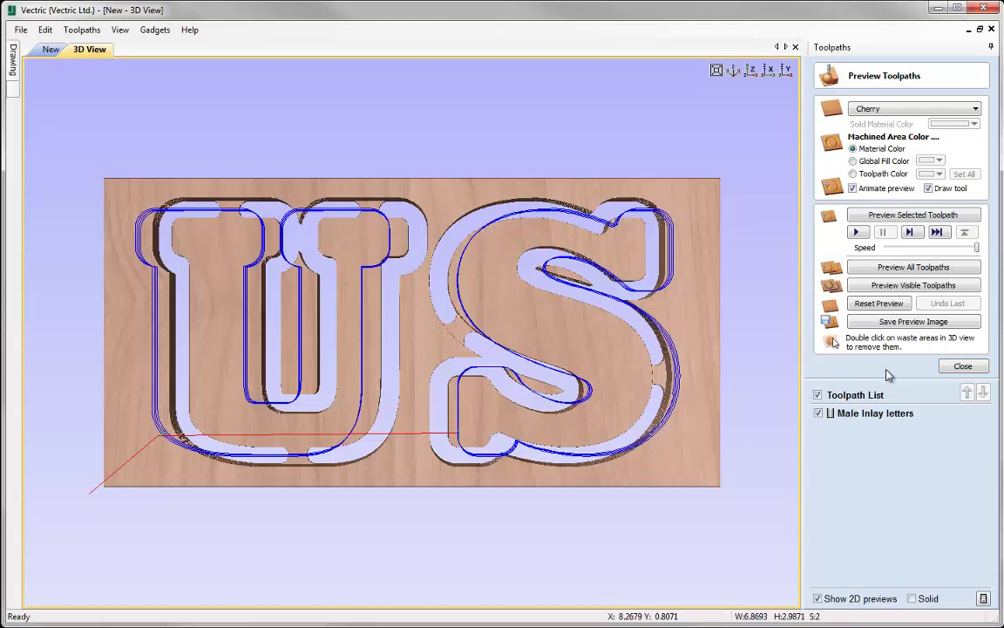
pyautogui.click(887, 304)
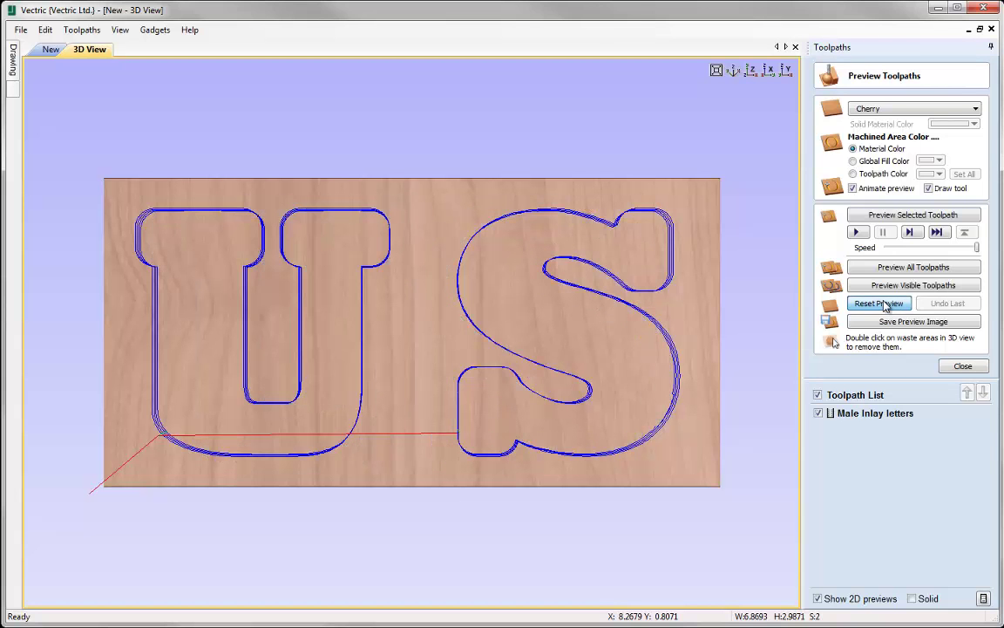
pyautogui.click(925, 215)
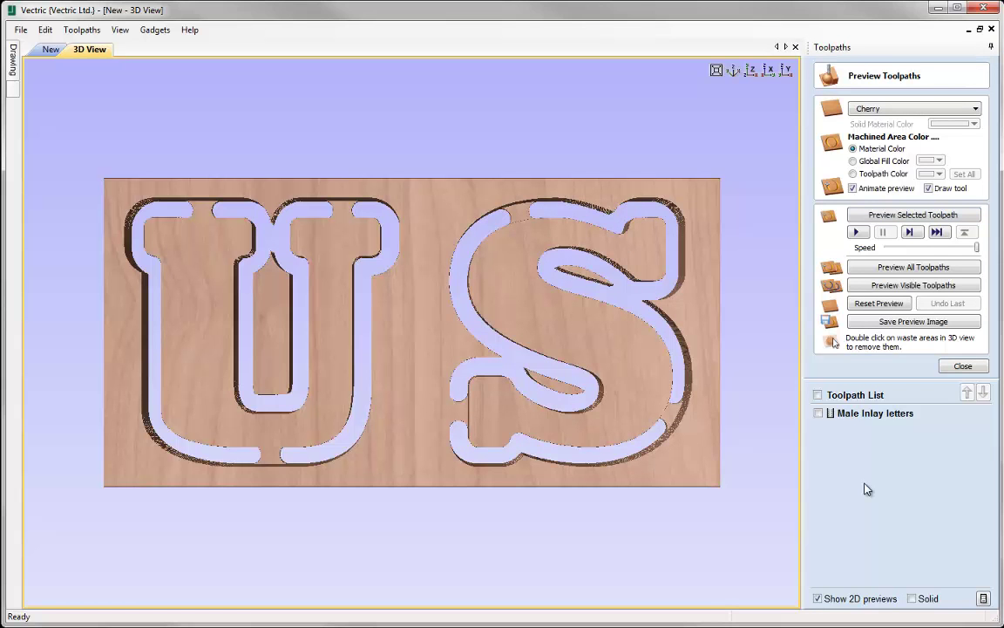
pyautogui.click(960, 366)
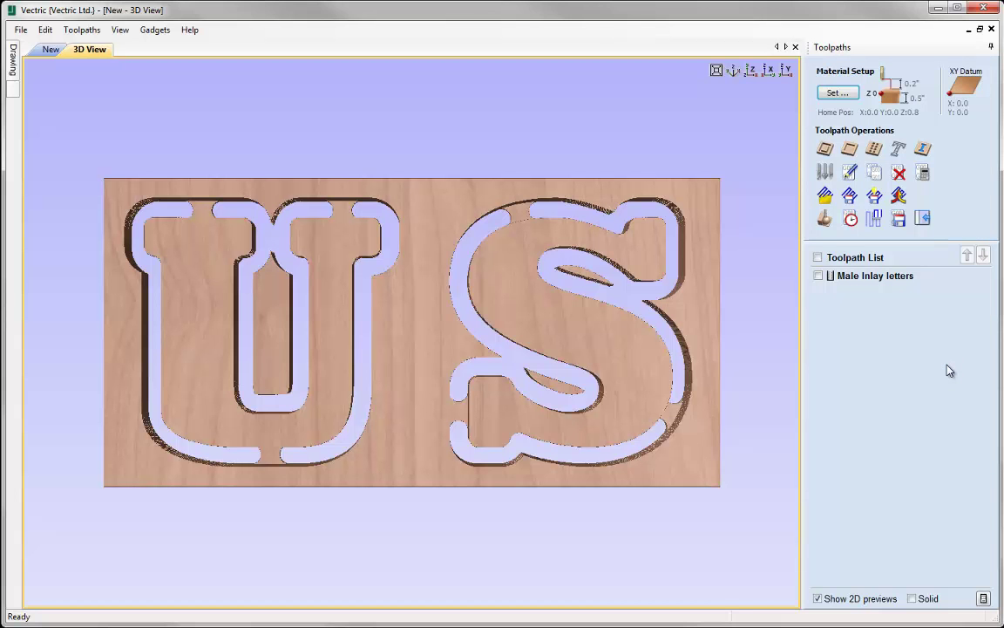
# Step: Save the Male Inlay letters toolpath with the G Code (inch) (*.tap) post processor
pyautogui.click(899, 219)
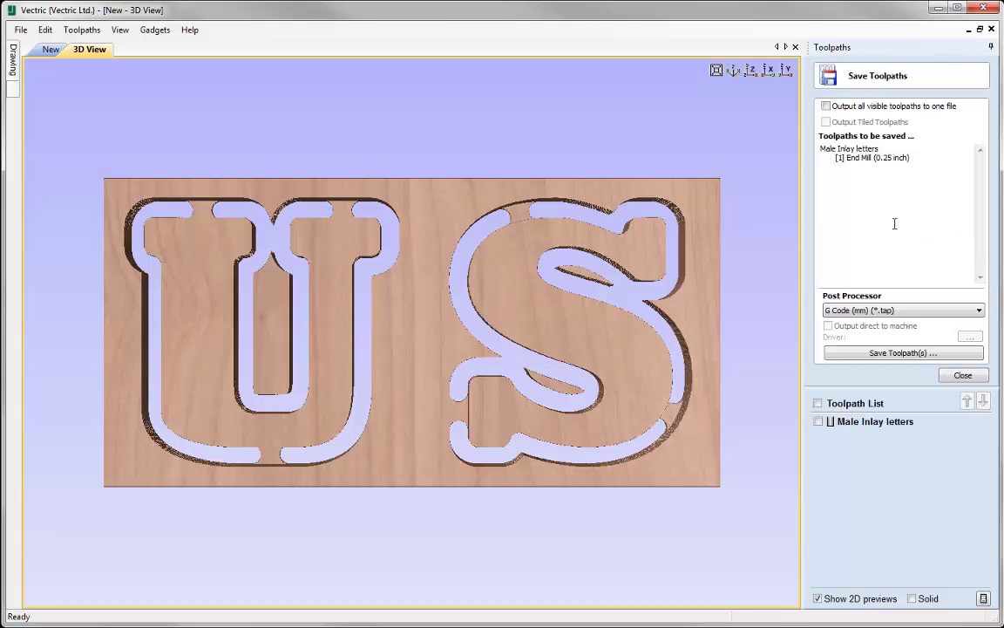
pyautogui.moveTo(881, 422)
pyautogui.click(908, 311)
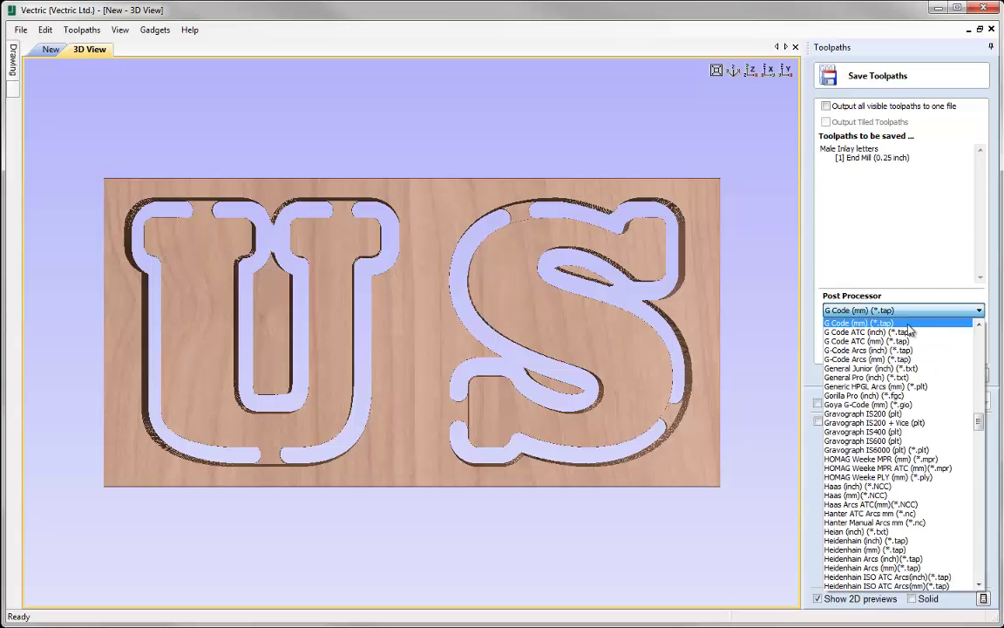
pyautogui.scroll(3, 905, 383)
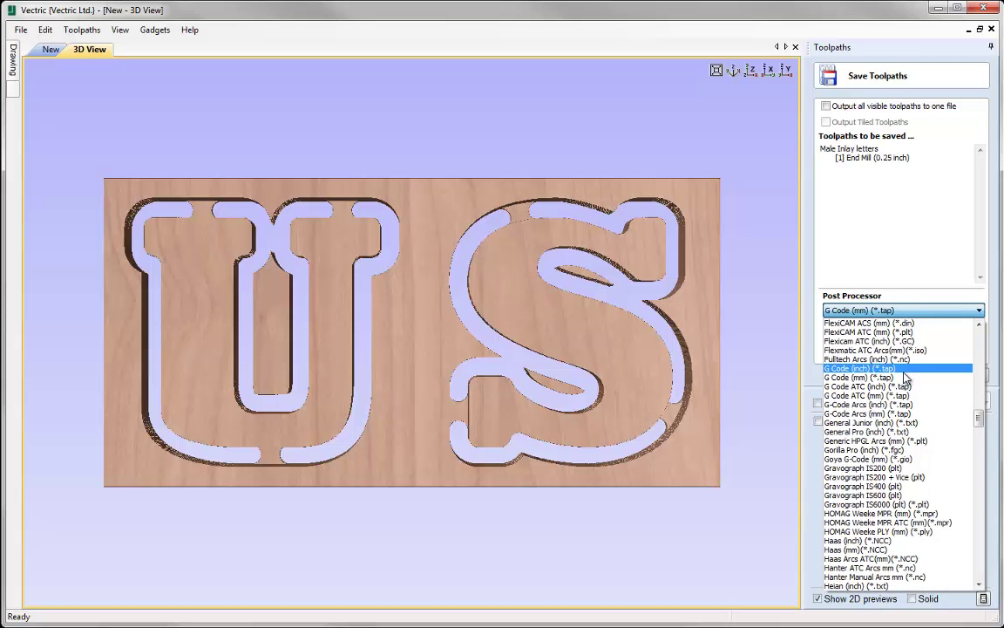
pyautogui.click(898, 367)
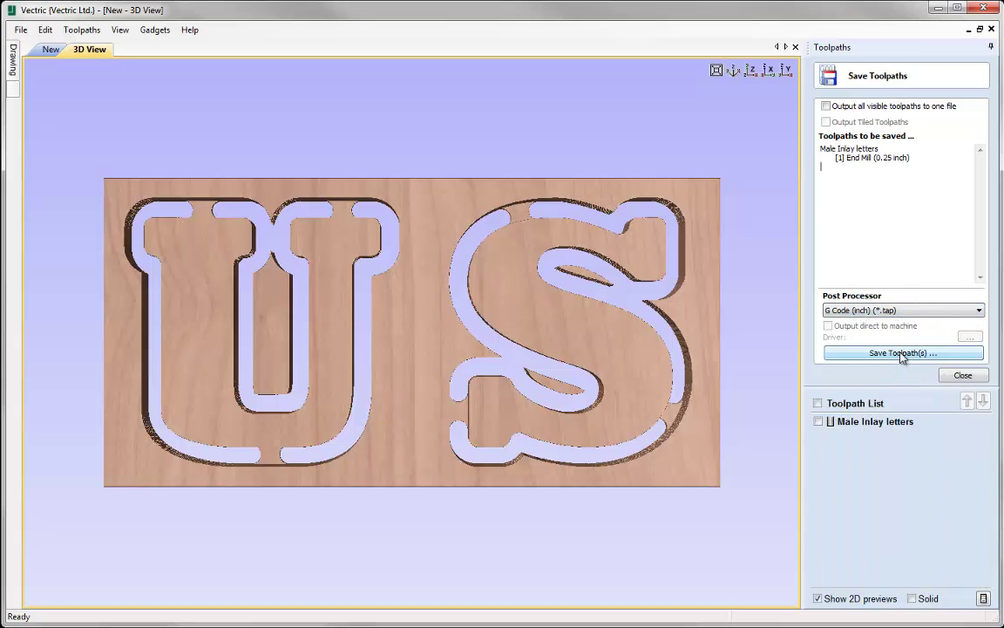
pyautogui.click(902, 353)
pyautogui.click(892, 488)
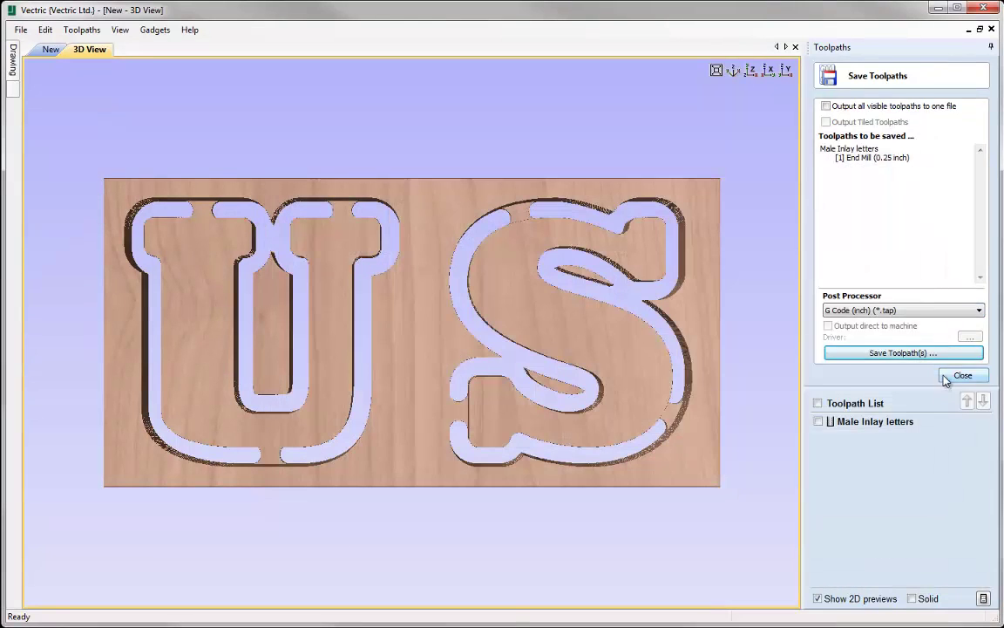
pyautogui.click(945, 377)
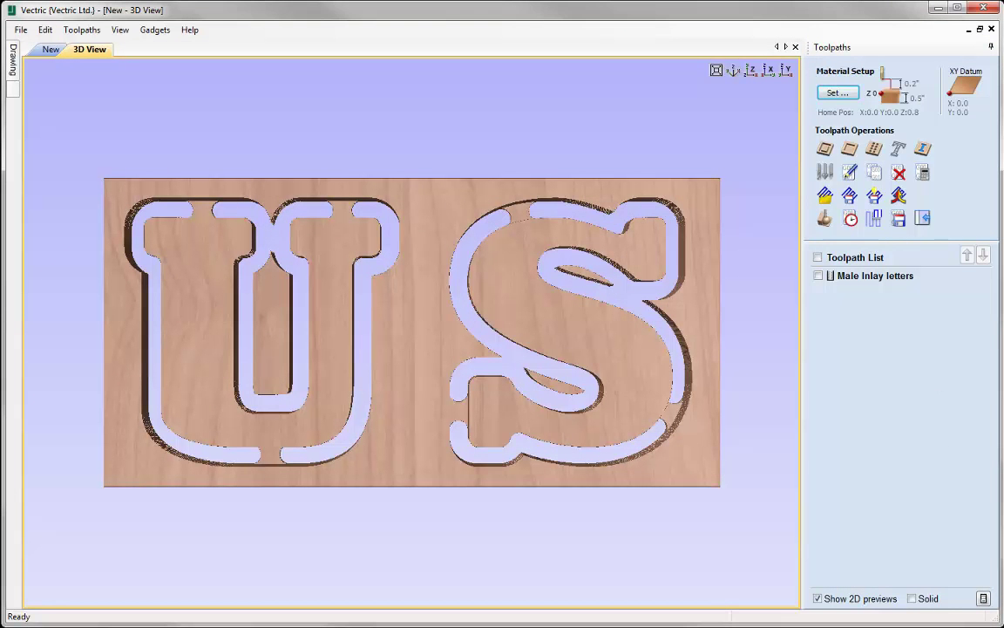